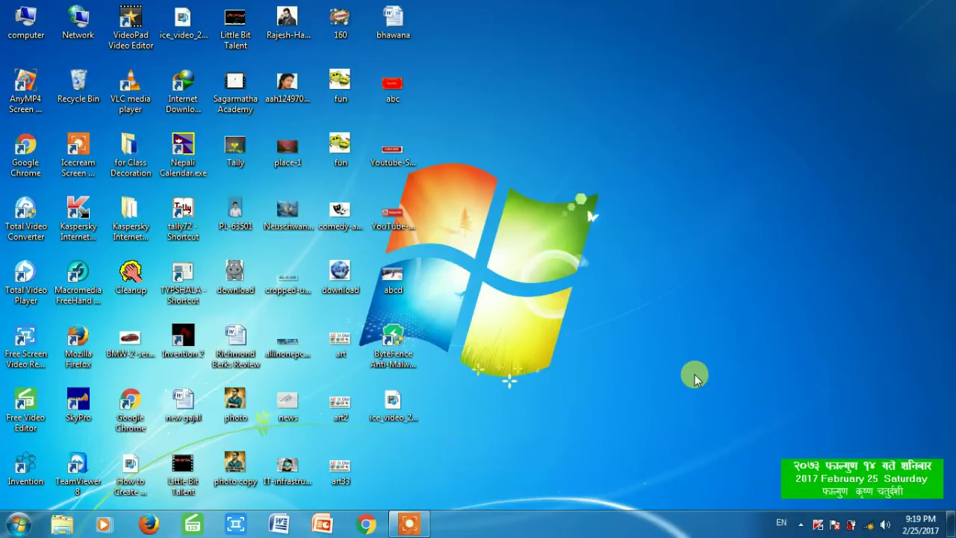
# Switch to Microsoft Word and open the recent document "population final"
pyautogui.click(279, 526)
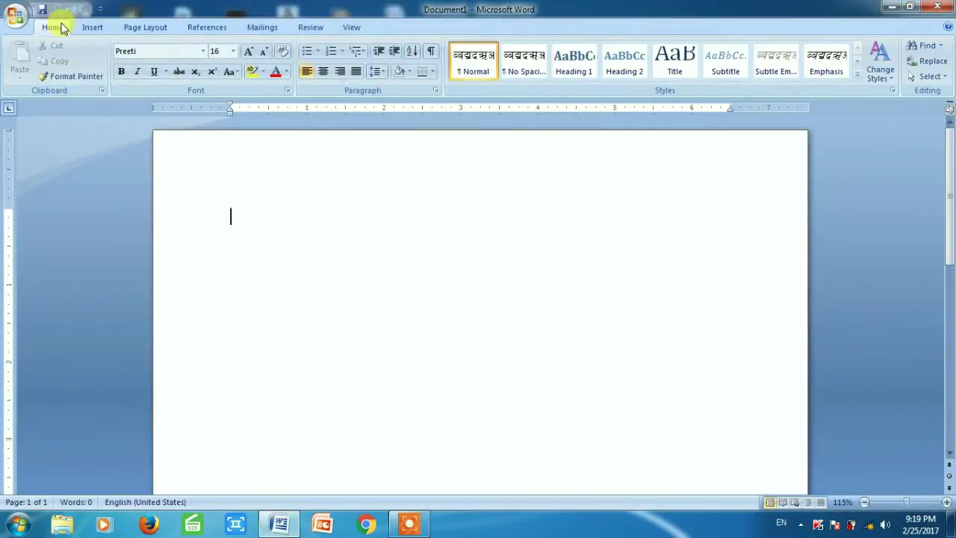
pyautogui.click(16, 15)
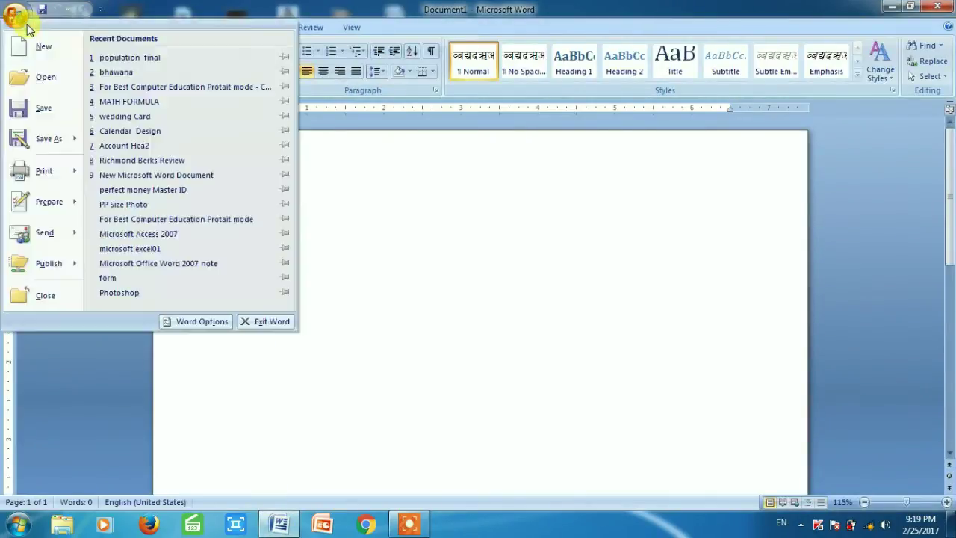
pyautogui.click(122, 61)
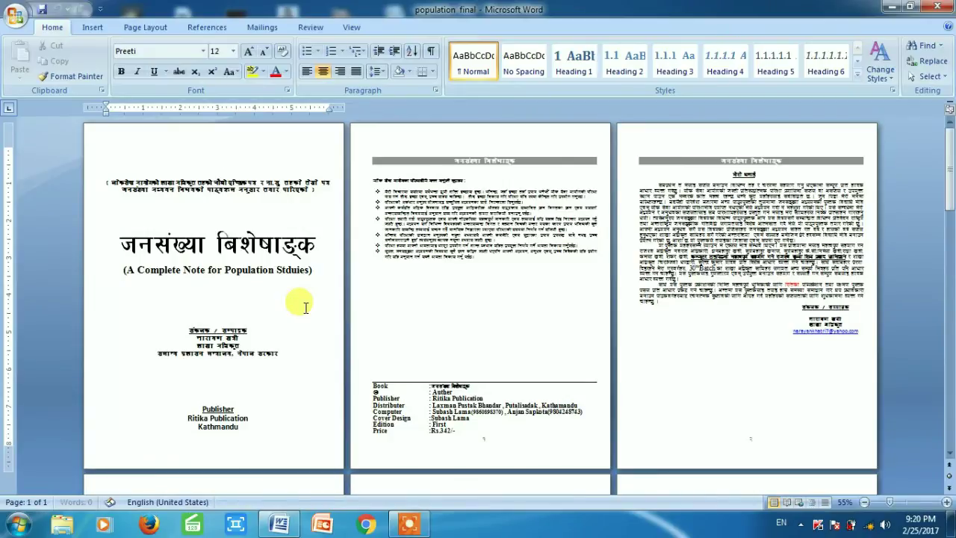
# Enlarge the document from its multi-page display and set the zoom to 100%
pyautogui.scroll(1, 306, 307)
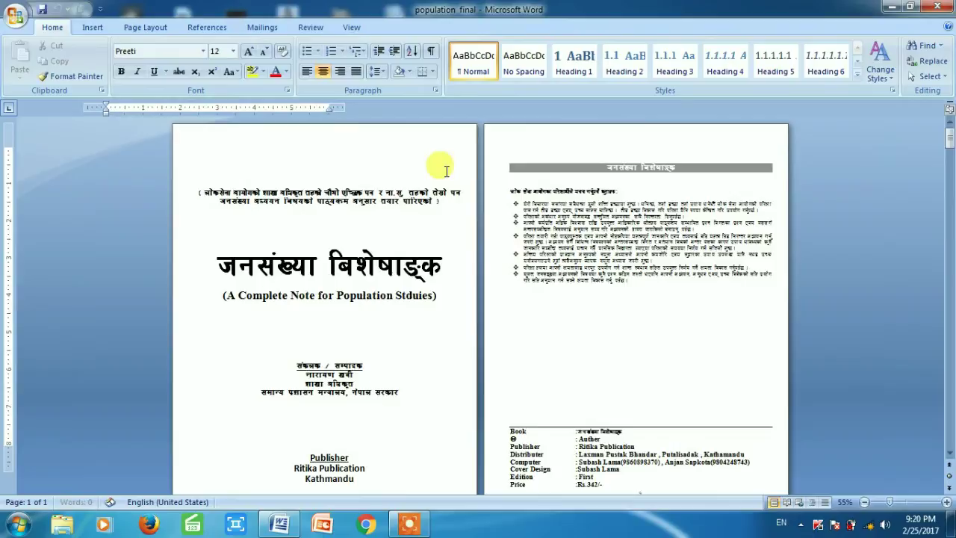
pyautogui.scroll(5, 357, 27)
pyautogui.click(352, 27)
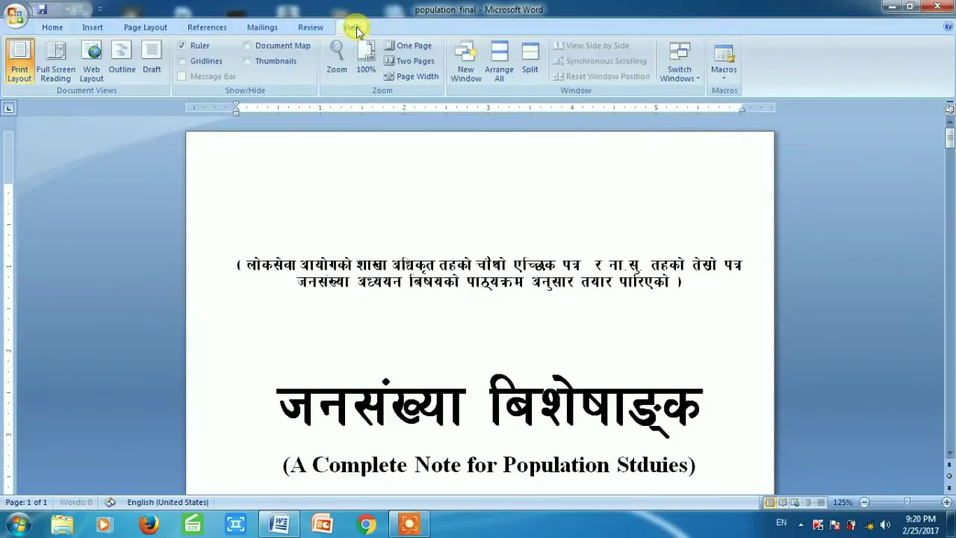
pyautogui.click(373, 77)
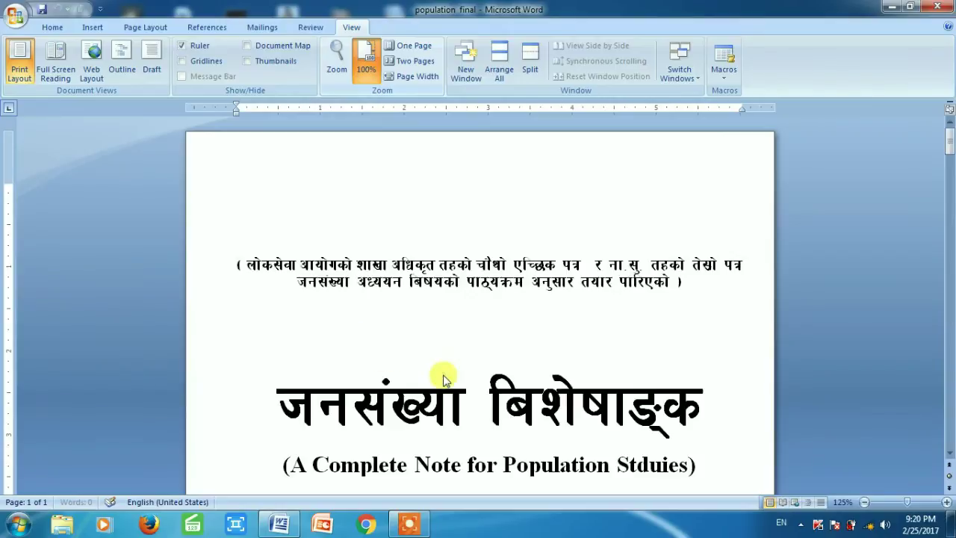
# Look through the cover, imprint and table of contents up to Unit One, and enlarge its first page to 130%
pyautogui.scroll(-10, 441, 383)
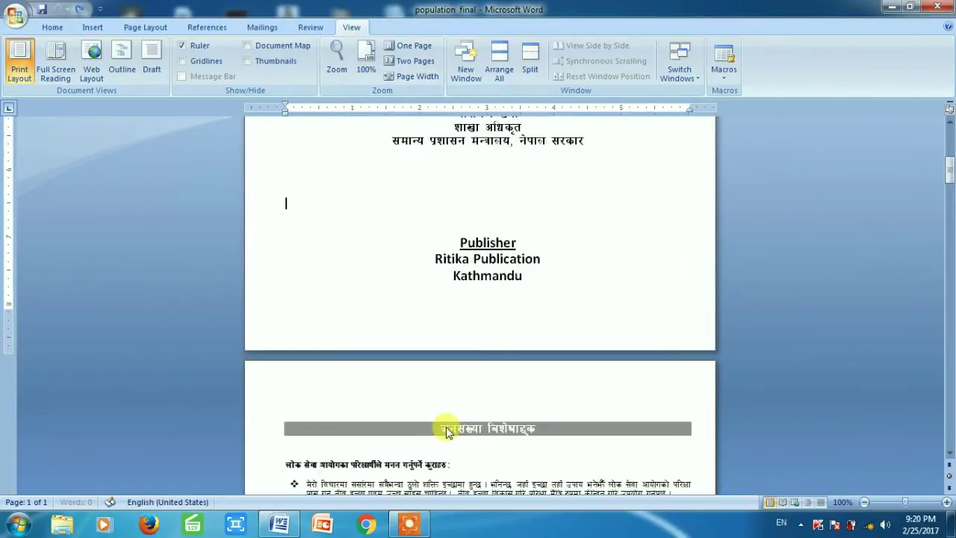
pyautogui.scroll(-20, 446, 426)
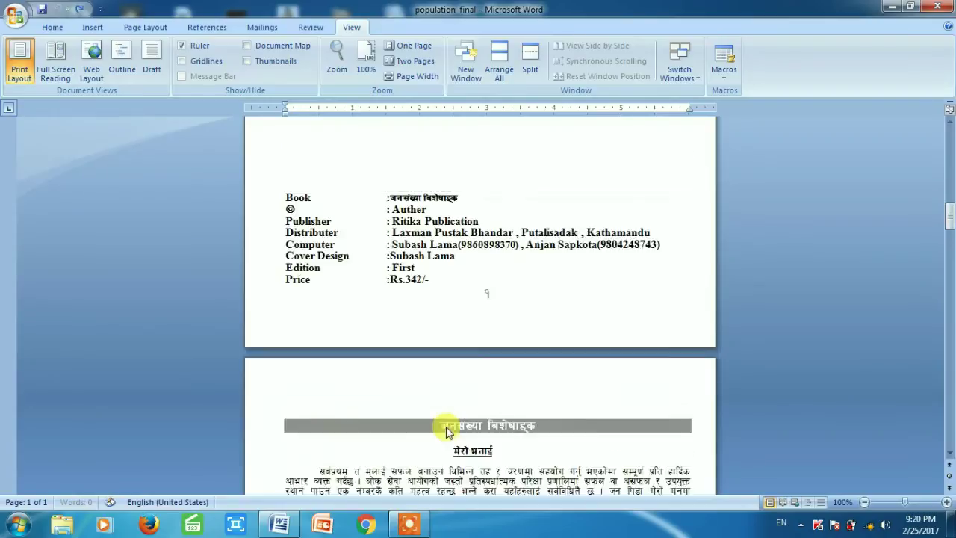
pyautogui.scroll(-20, 446, 427)
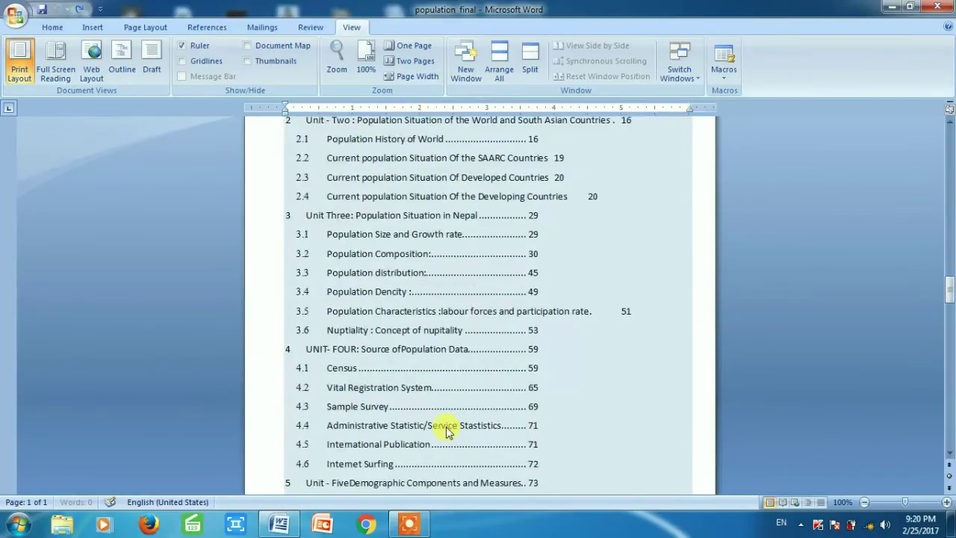
pyautogui.scroll(-20, 446, 431)
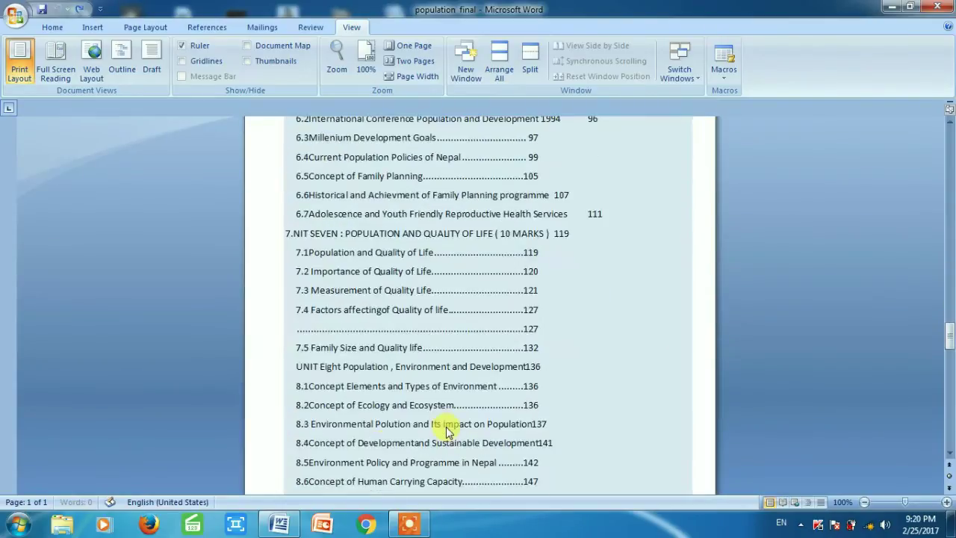
pyautogui.scroll(-15, 445, 431)
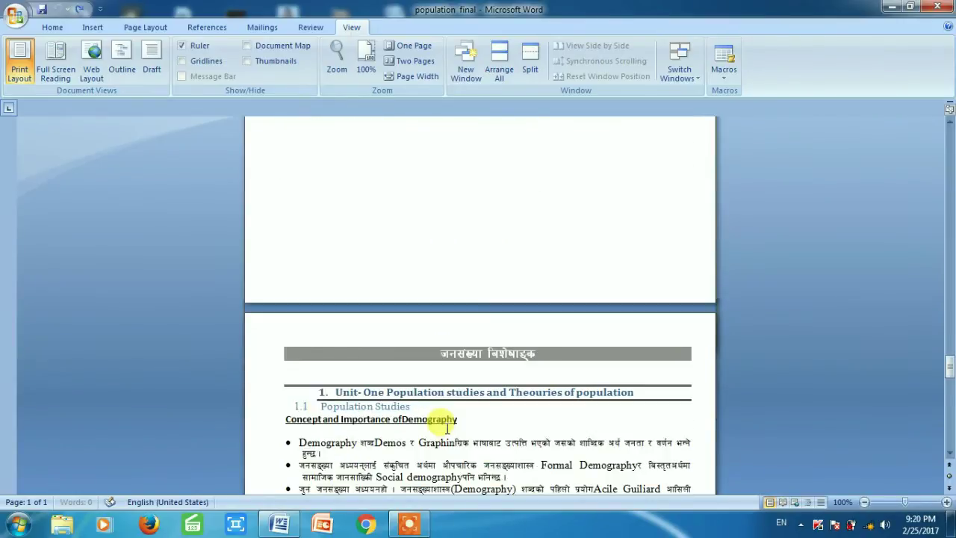
pyautogui.scroll(-4, 445, 427)
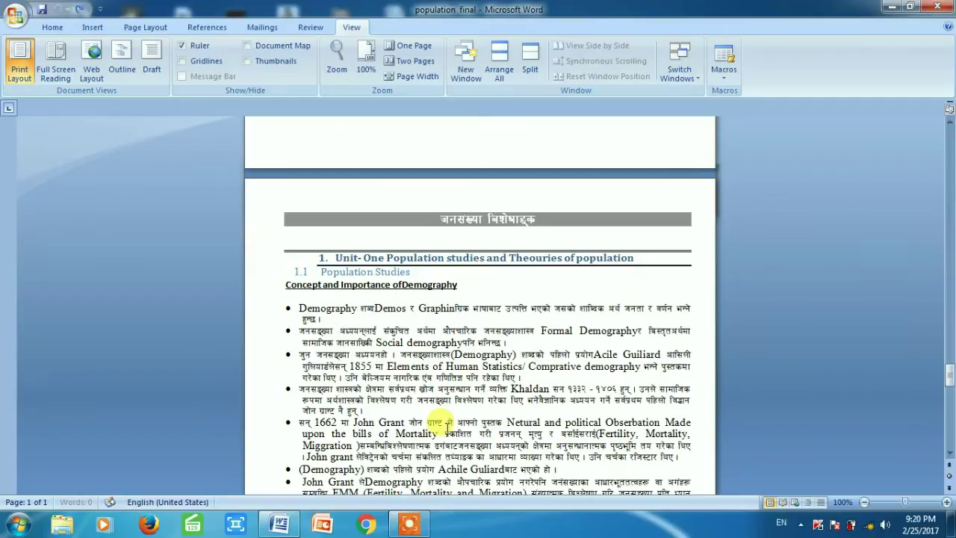
pyautogui.scroll(-4, 445, 423)
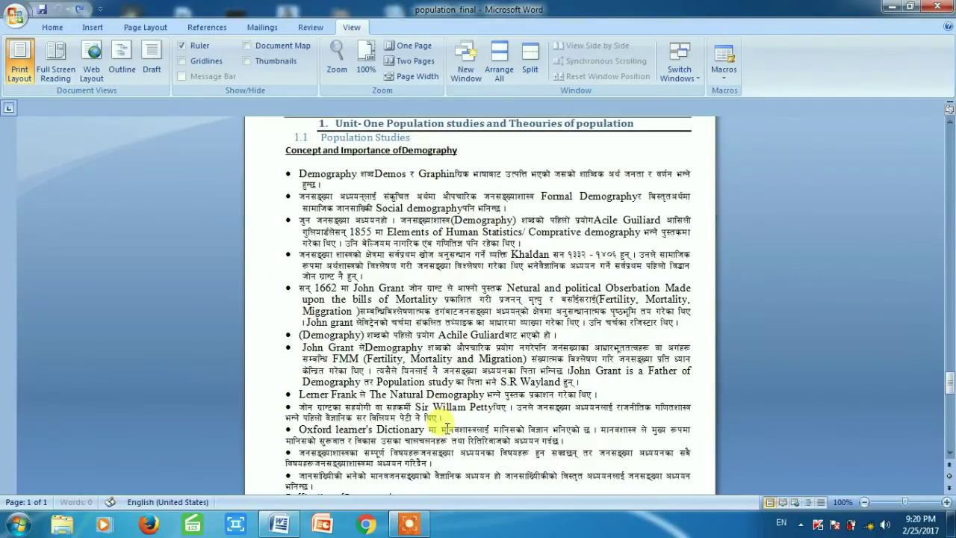
pyautogui.scroll(-4, 446, 422)
pyautogui.scroll(6, 447, 424)
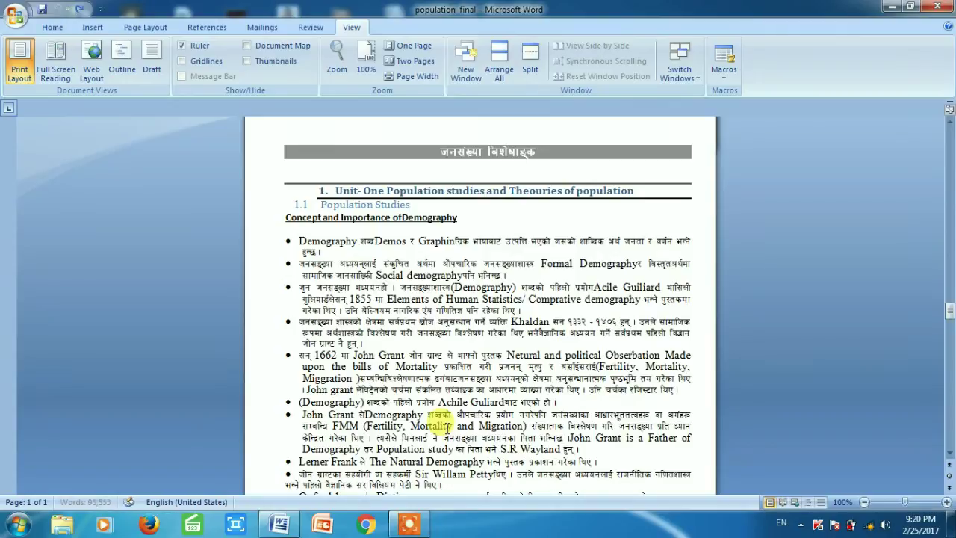
pyautogui.scroll(1, 446, 423)
pyautogui.scroll(2, 446, 423)
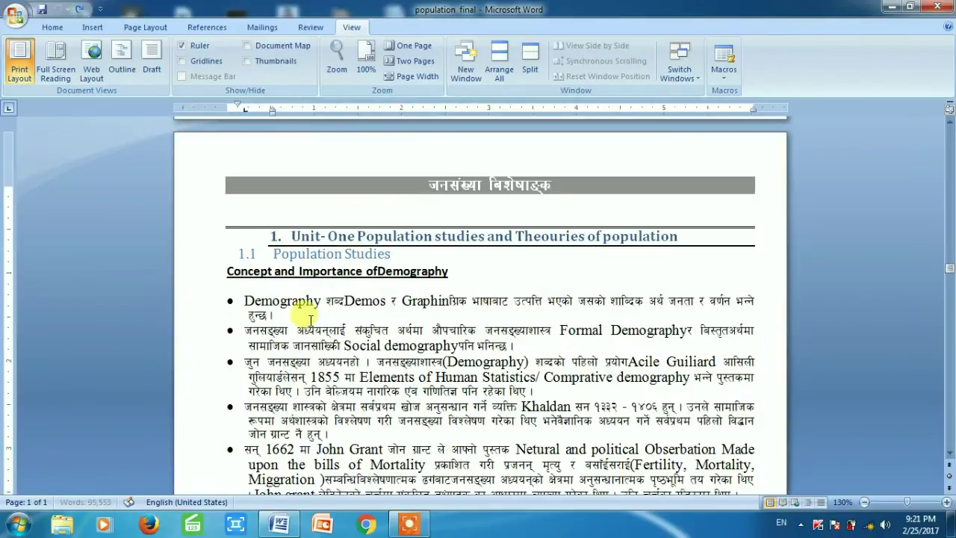
pyautogui.click(320, 299)
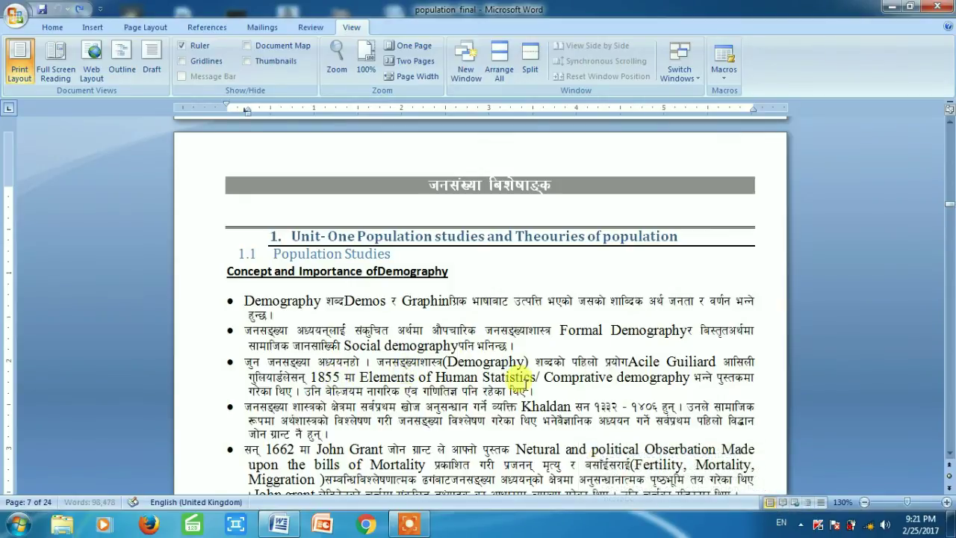
# Examine the mixed Nepali and English text and the diagram in Unit One, and recheck the table of contents
pyautogui.scroll(-10, 522, 377)
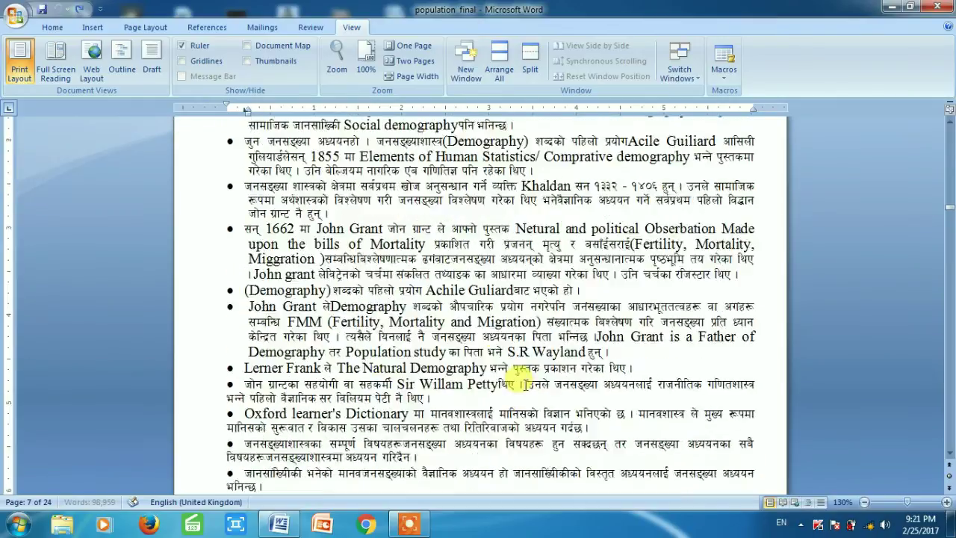
pyautogui.scroll(-7, 525, 384)
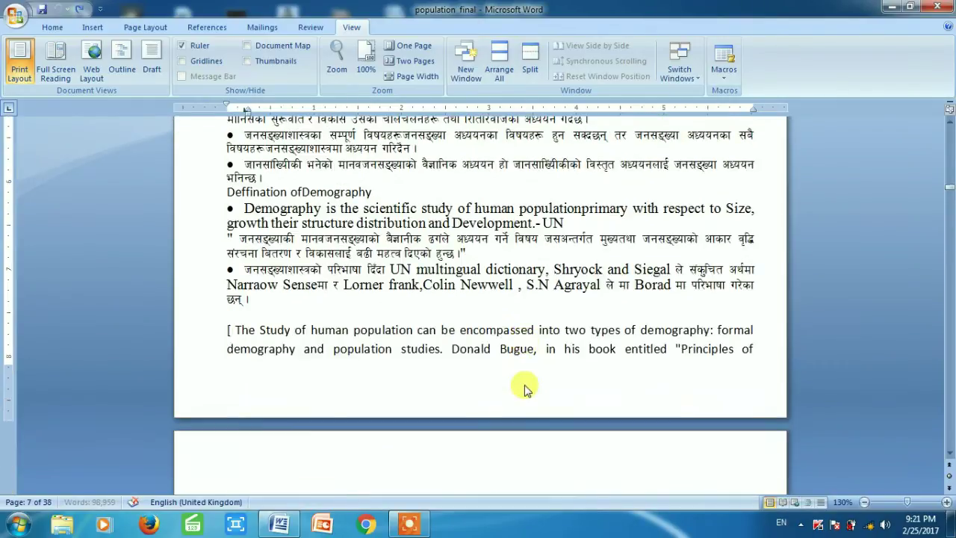
pyautogui.scroll(-10, 525, 384)
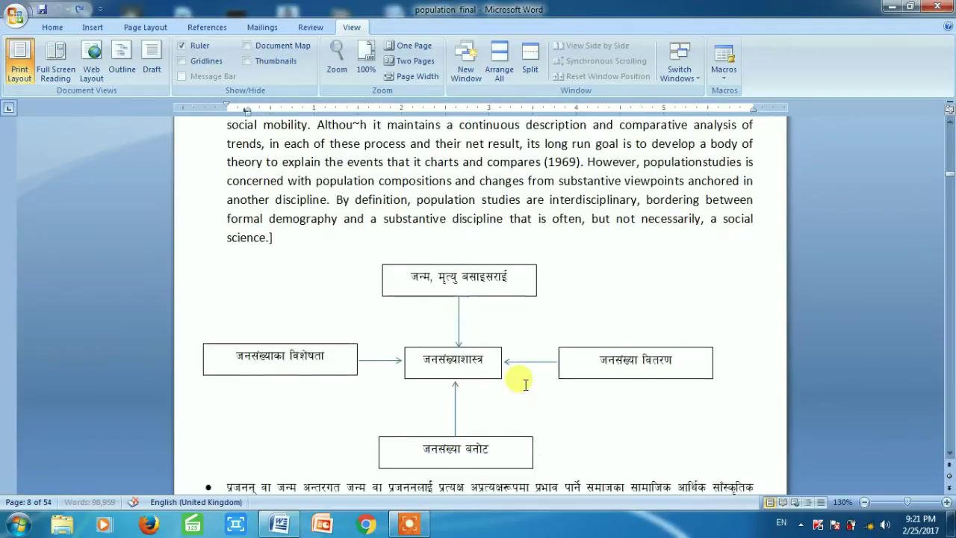
pyautogui.scroll(5, 525, 388)
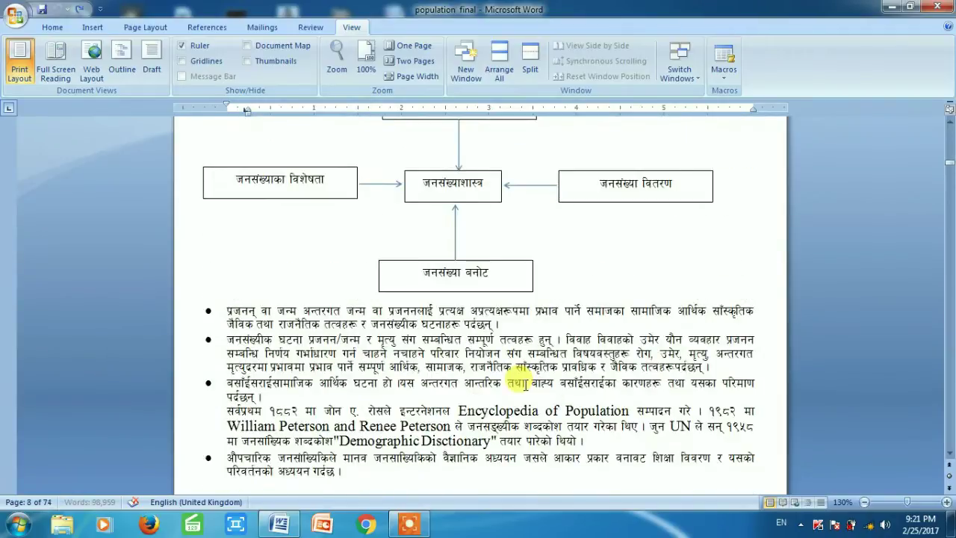
pyautogui.scroll(-2, 525, 384)
pyautogui.scroll(-3, 525, 383)
pyautogui.scroll(2, 525, 387)
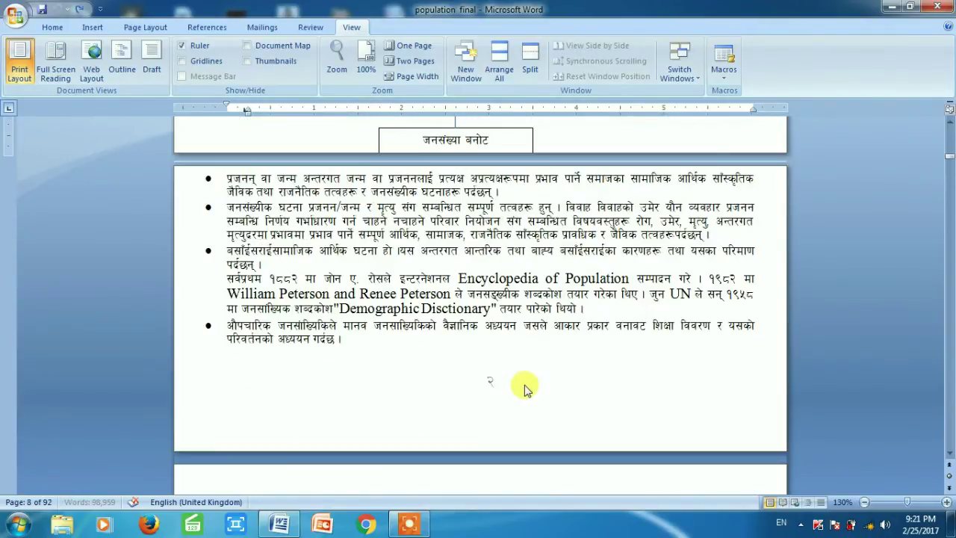
pyautogui.scroll(10, 525, 388)
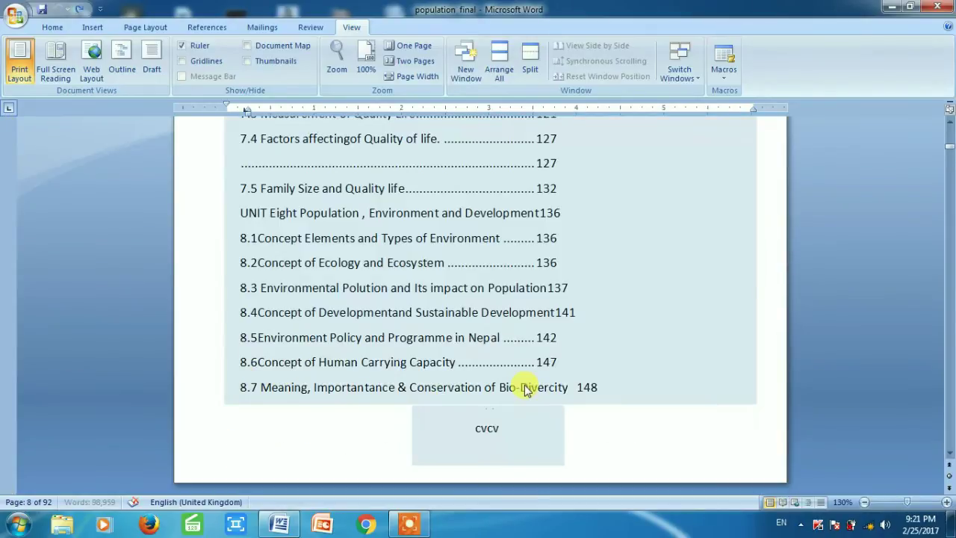
pyautogui.scroll(-8, 525, 389)
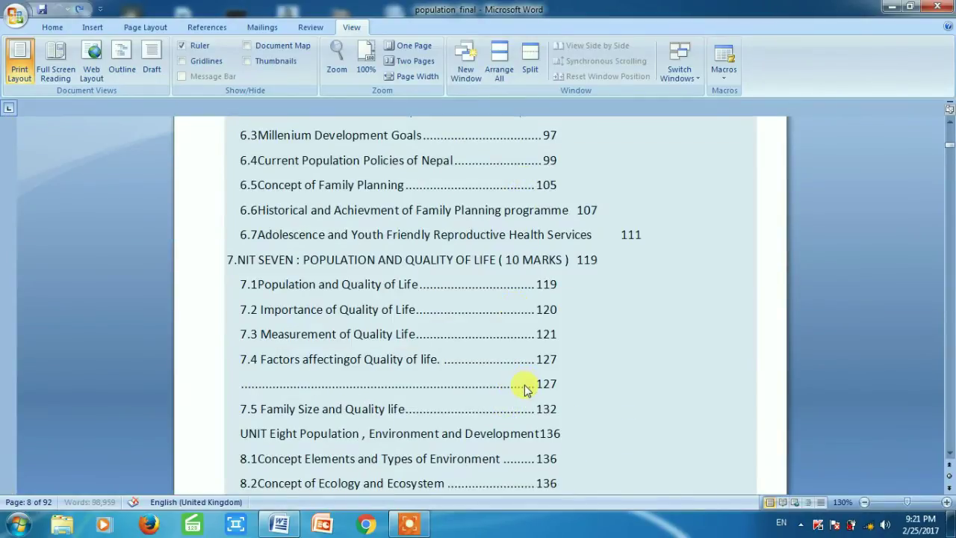
pyautogui.scroll(-3, 525, 388)
pyautogui.scroll(-3, 525, 388)
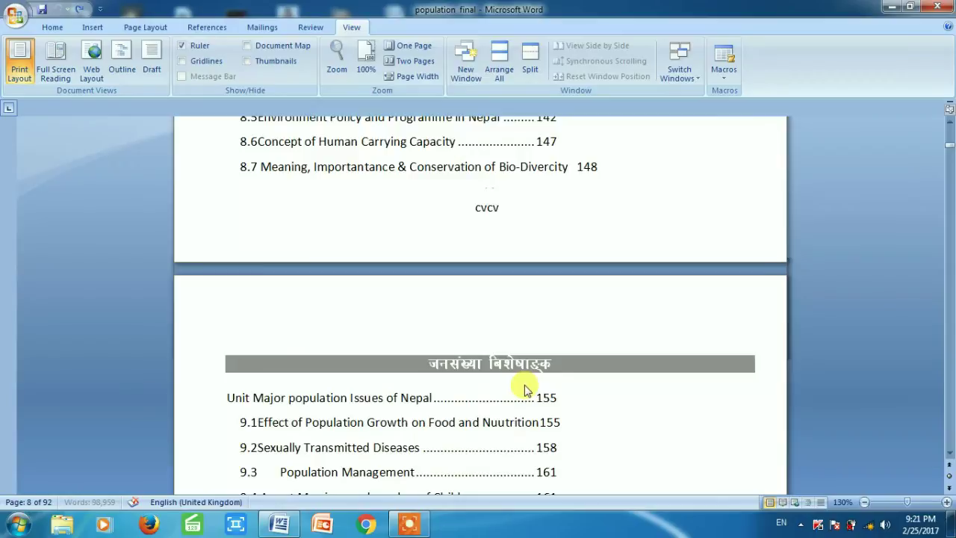
pyautogui.scroll(-15, 525, 388)
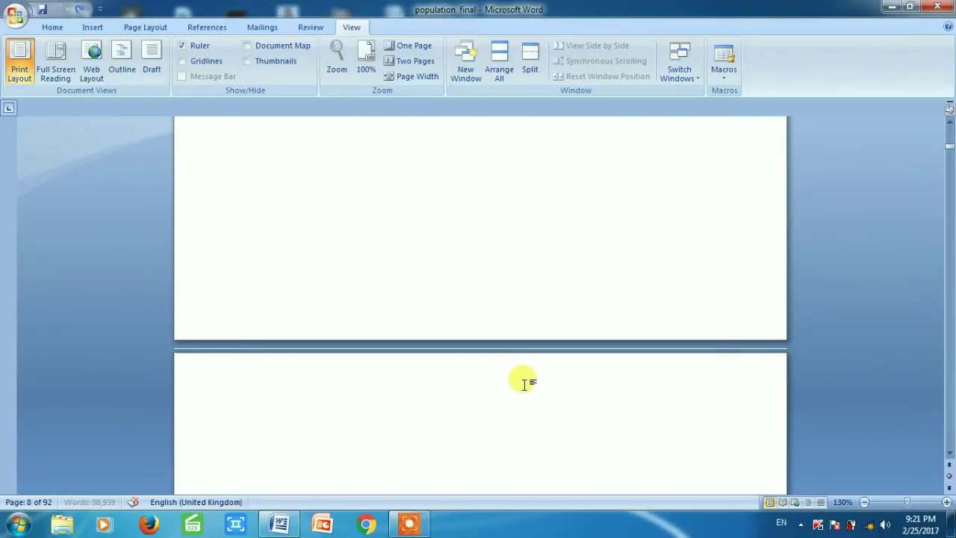
pyautogui.scroll(-10, 525, 384)
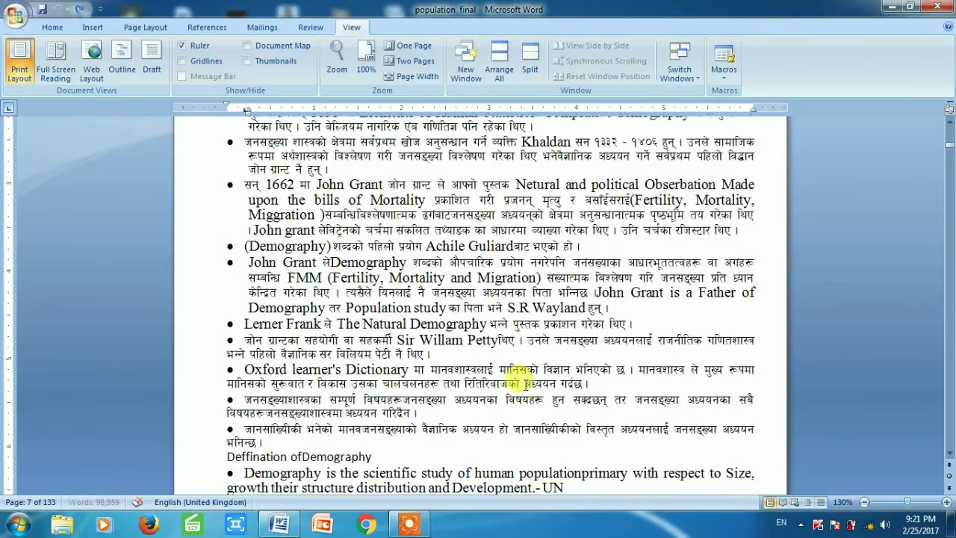
pyautogui.scroll(3, 525, 383)
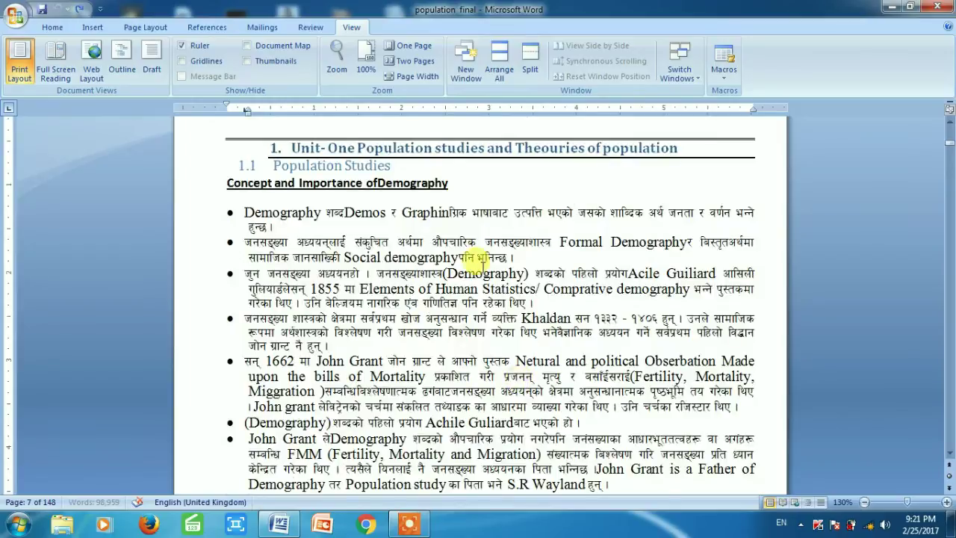
# Set the font of "Demography", "Demos", "Graphin", "Formal Demography" and "Social demography" in Unit One's first two bullets to Preeti
pyautogui.moveTo(458, 257); pyautogui.dragTo(345, 257)
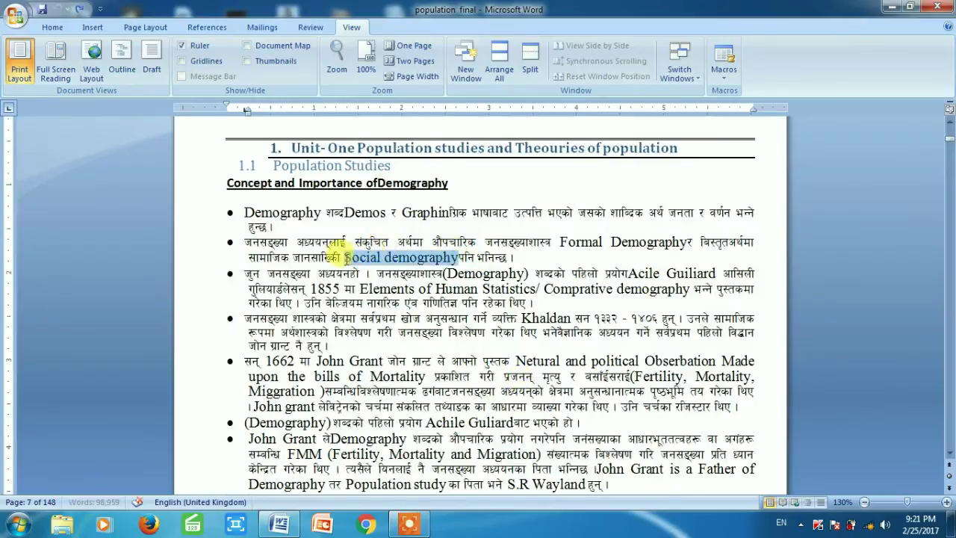
pyautogui.moveTo(384, 215); pyautogui.dragTo(243, 215)
pyautogui.moveTo(449, 214); pyautogui.dragTo(403, 214)
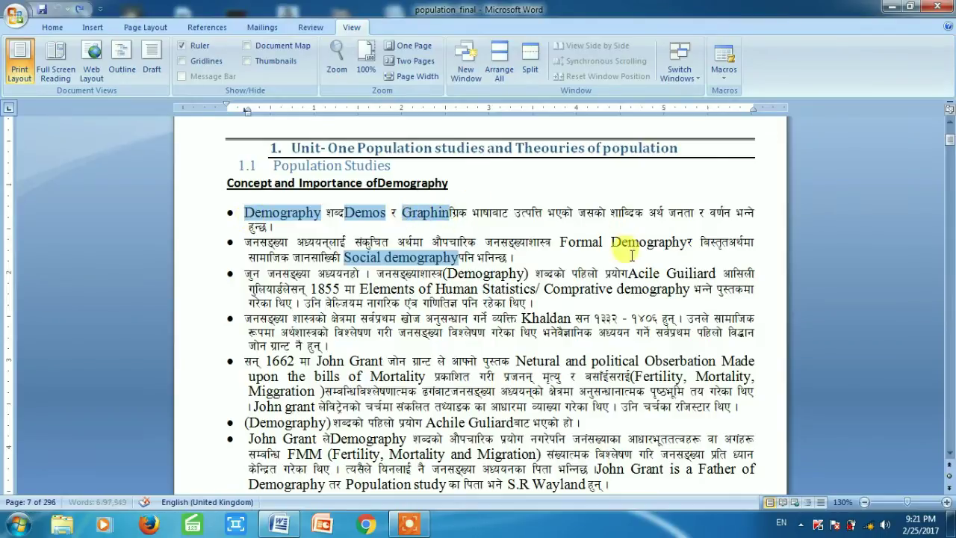
pyautogui.moveTo(689, 241); pyautogui.dragTo(563, 246)
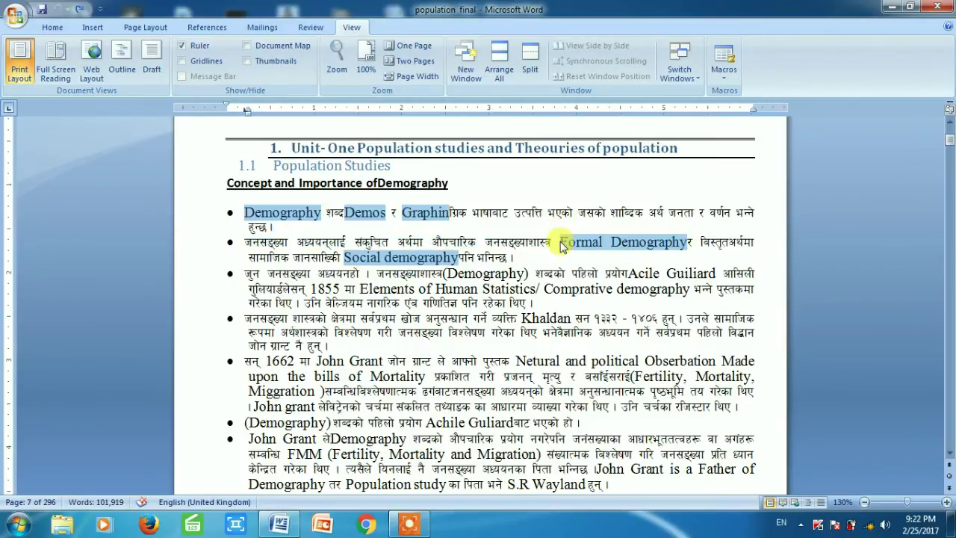
pyautogui.click(52, 27)
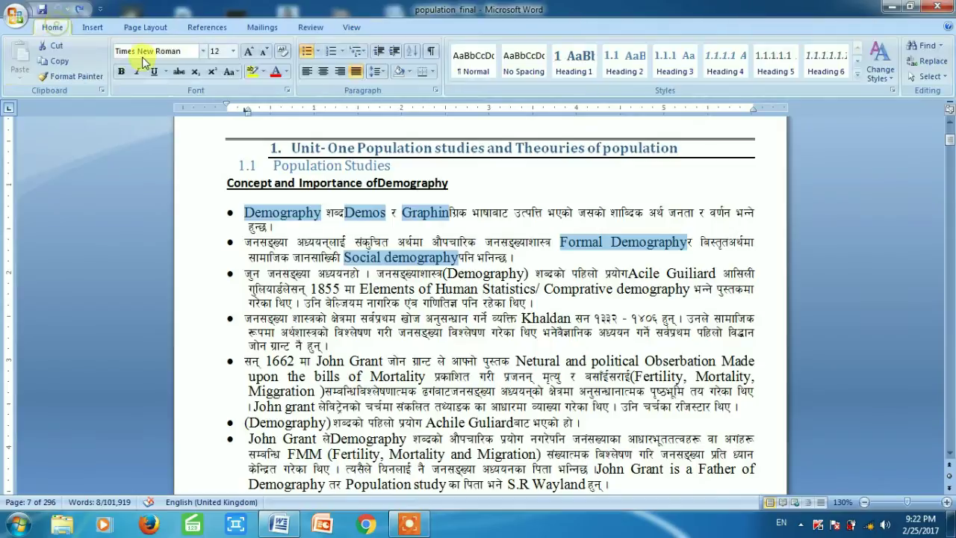
pyautogui.click(146, 51)
pyautogui.write('Preeti')
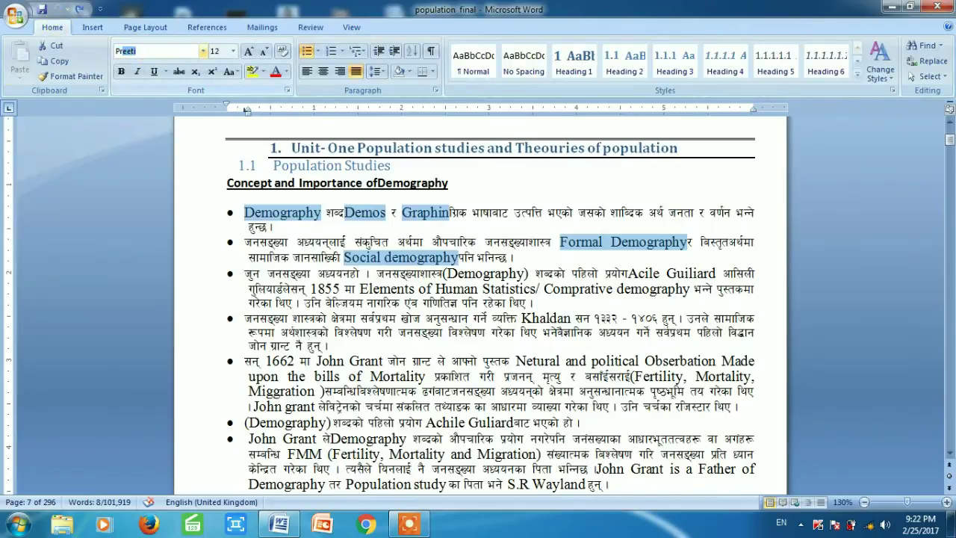
pyautogui.press('Return')
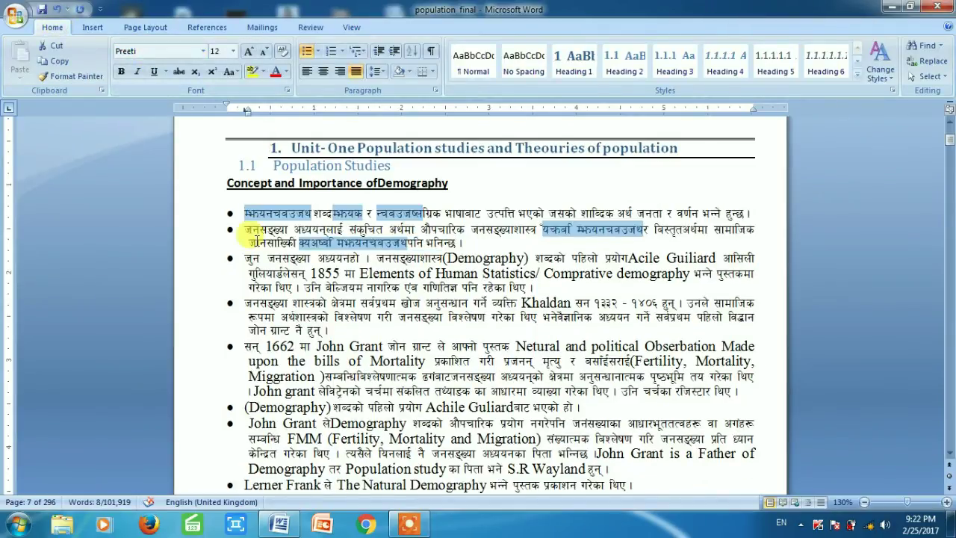
pyautogui.click(256, 239)
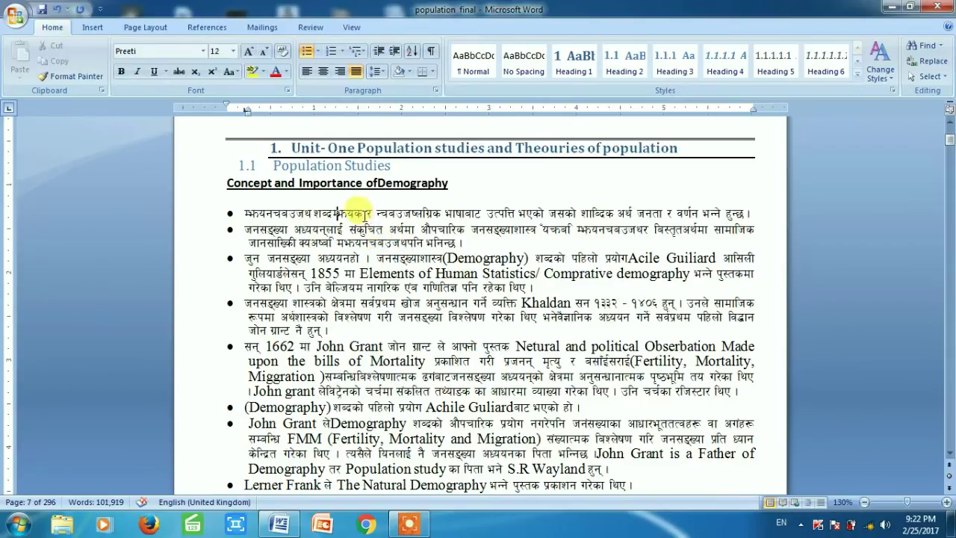
# Set the font of the garbled English words in Unit One's first two bullets to Times New Roman
pyautogui.moveTo(363, 213); pyautogui.dragTo(246, 213)
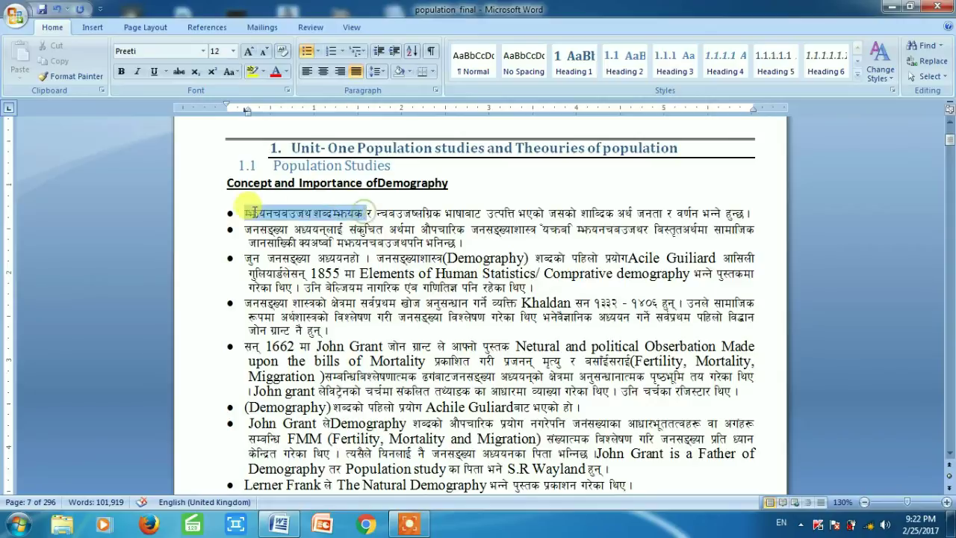
pyautogui.click(375, 213)
pyautogui.moveTo(363, 213); pyautogui.dragTo(242, 213)
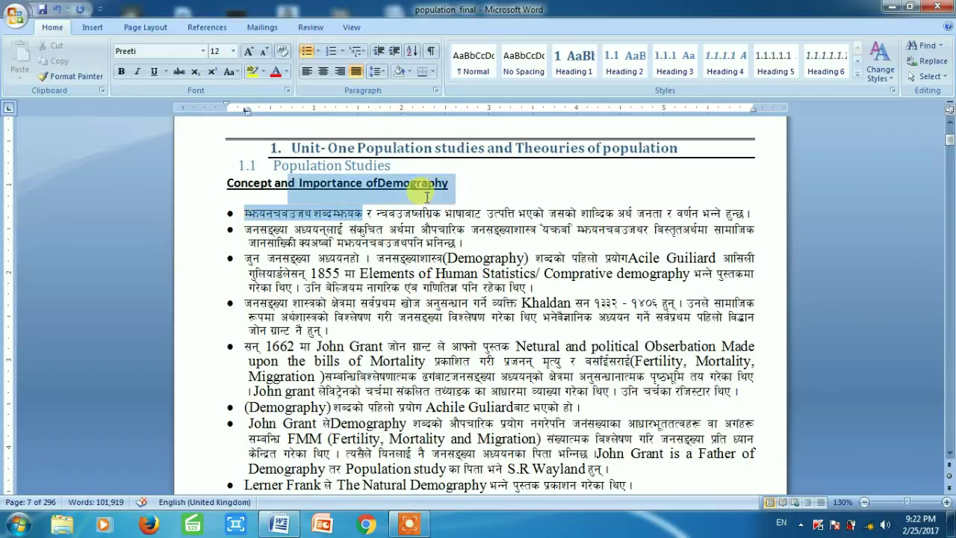
pyautogui.moveTo(363, 213); pyautogui.dragTo(243, 213)
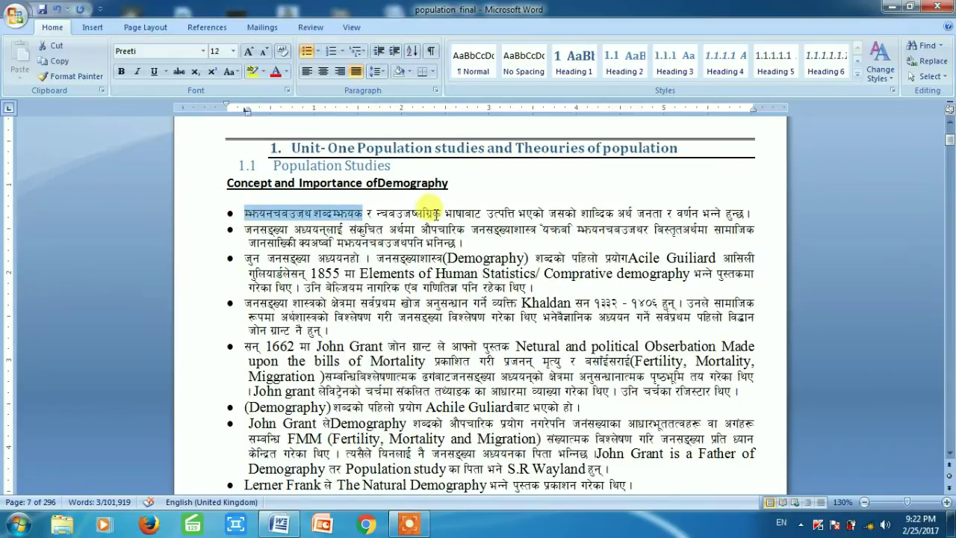
pyautogui.doubleClick(361, 214)
pyautogui.moveTo(362, 215); pyautogui.dragTo(251, 209)
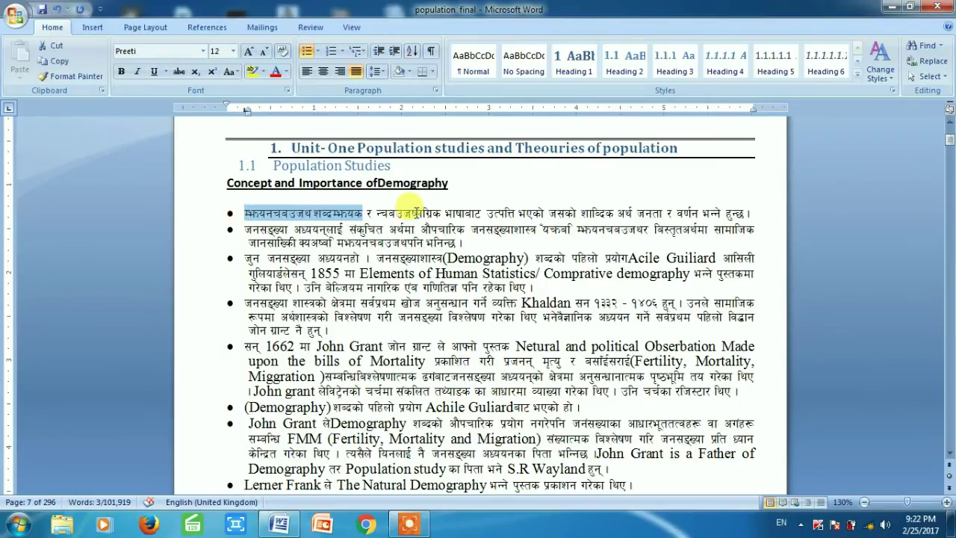
pyautogui.moveTo(423, 213); pyautogui.dragTo(376, 214)
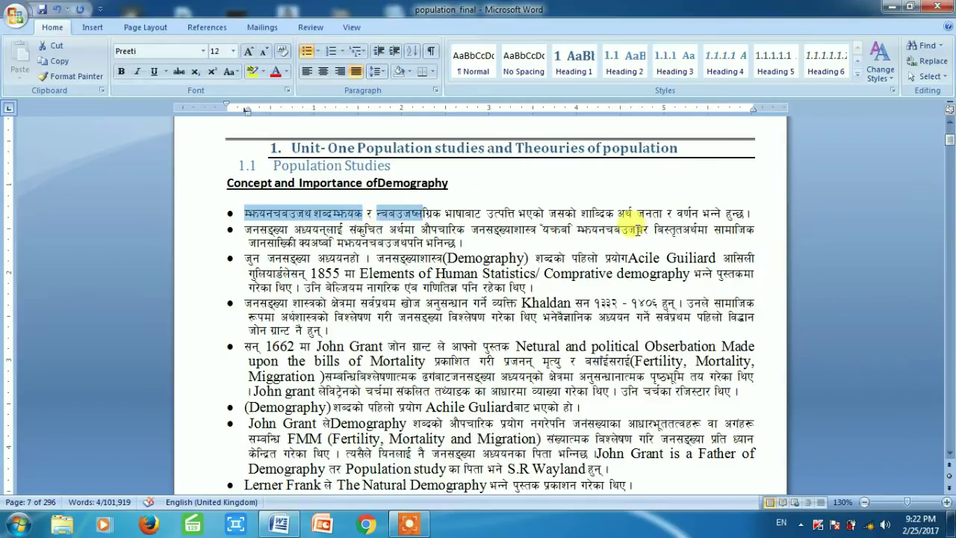
pyautogui.moveTo(647, 230); pyautogui.dragTo(543, 230)
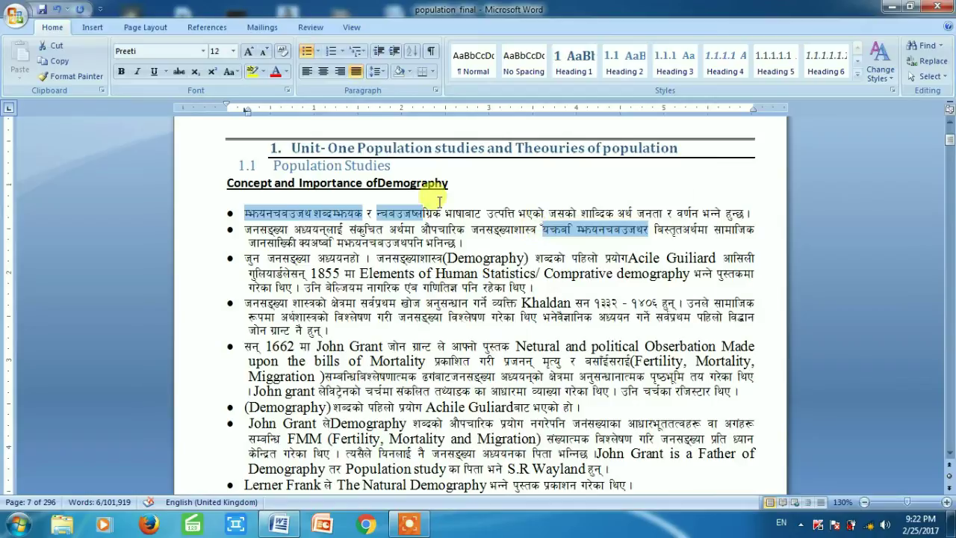
pyautogui.click(156, 53)
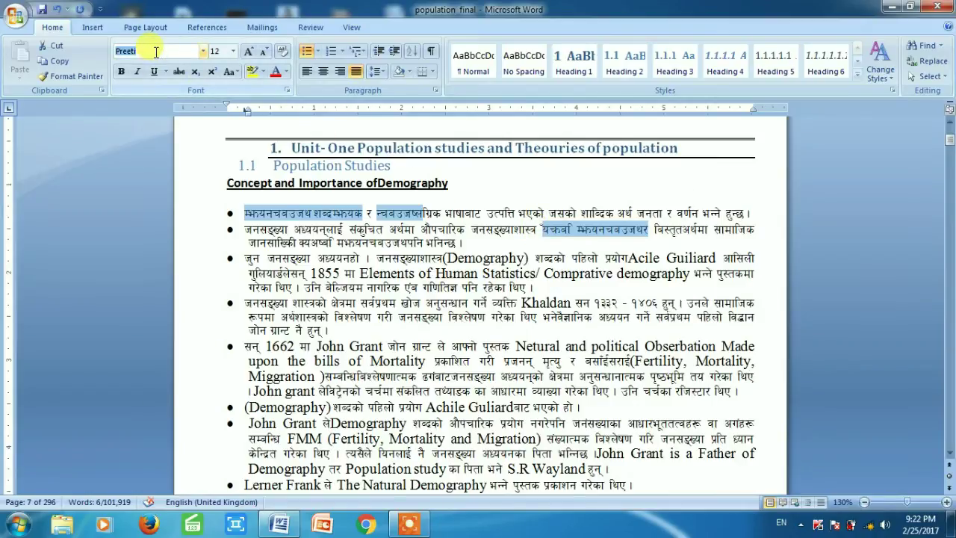
pyautogui.write('Times New Roman')
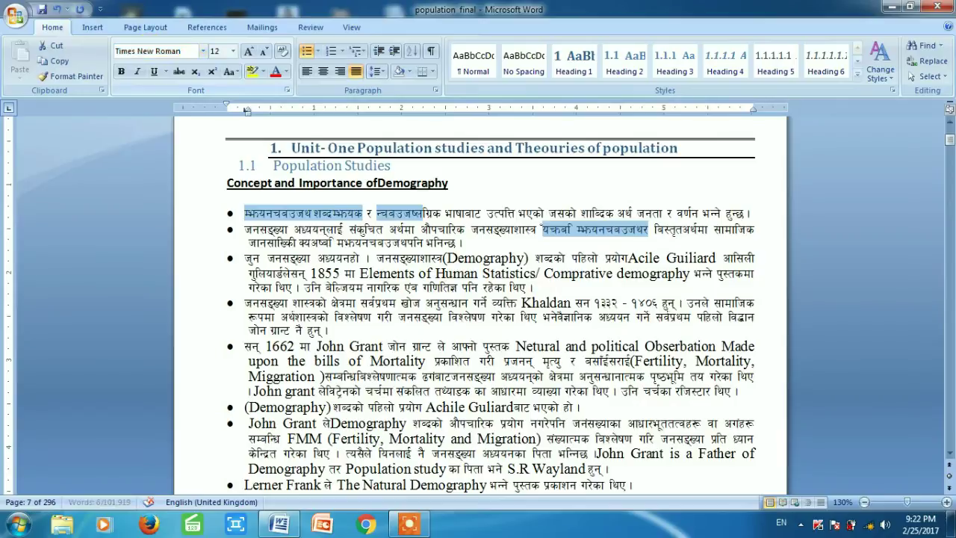
pyautogui.press('Return')
pyautogui.click(339, 232)
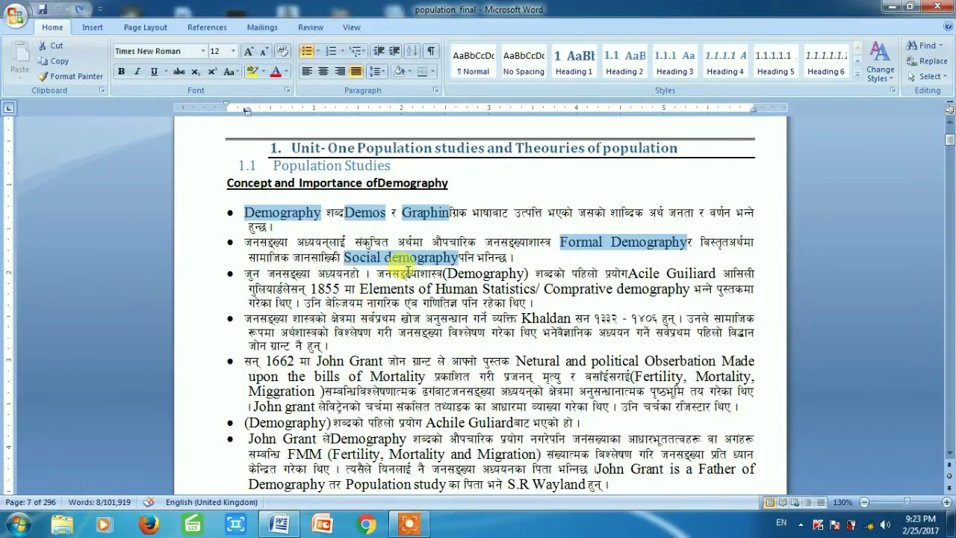
pyautogui.click(436, 288)
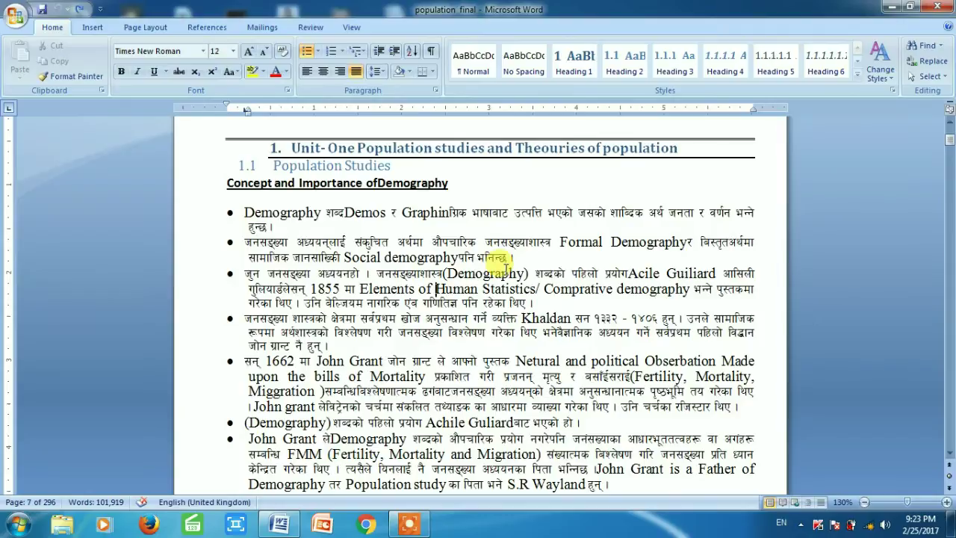
pyautogui.click(409, 523)
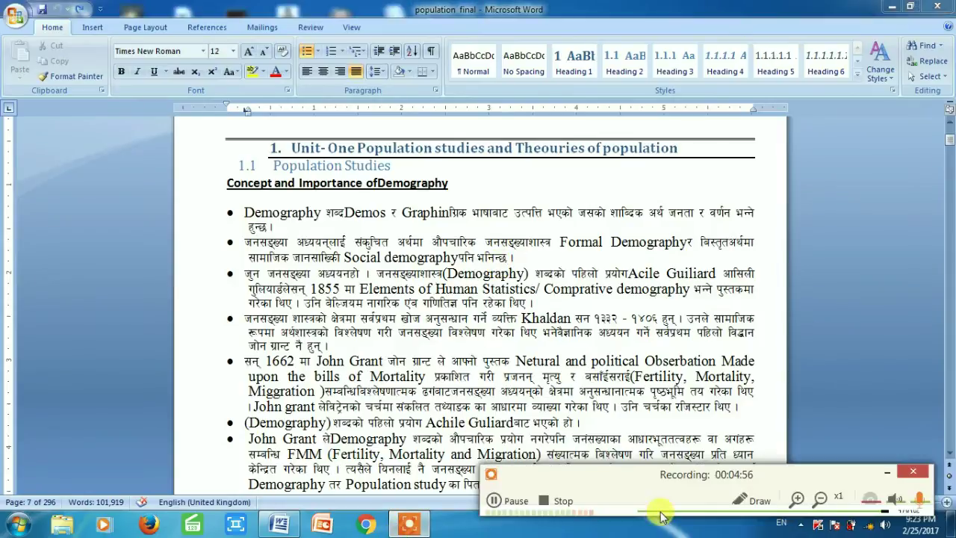
pyautogui.click(494, 500)
pyautogui.click(494, 500)
pyautogui.click(400, 301)
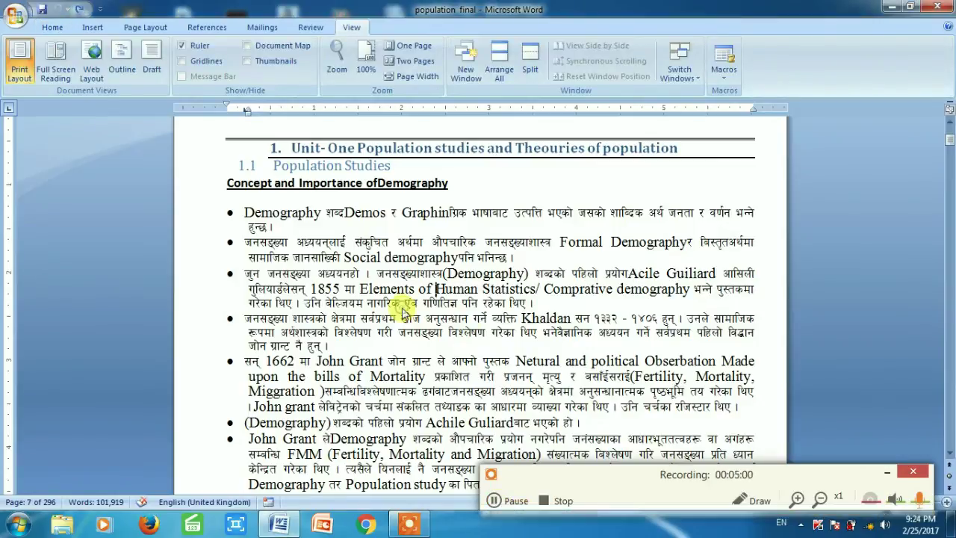
pyautogui.click(886, 471)
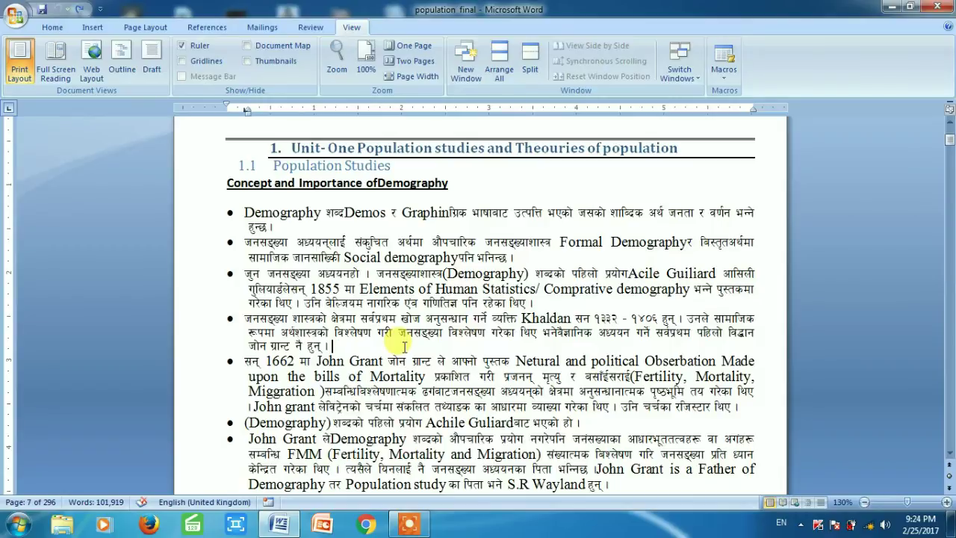
# Close the "population final" document and start Word with a new blank document
pyautogui.click(52, 27)
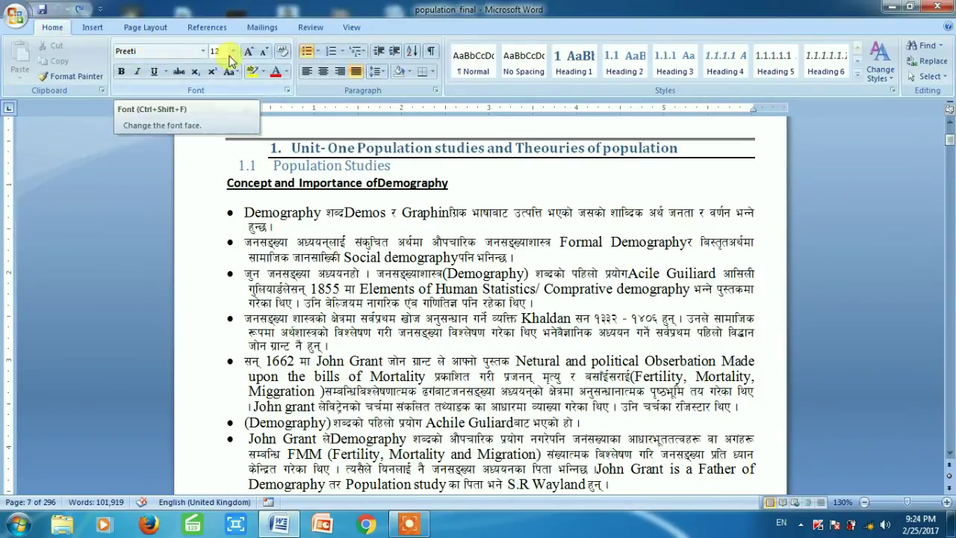
pyautogui.click(937, 6)
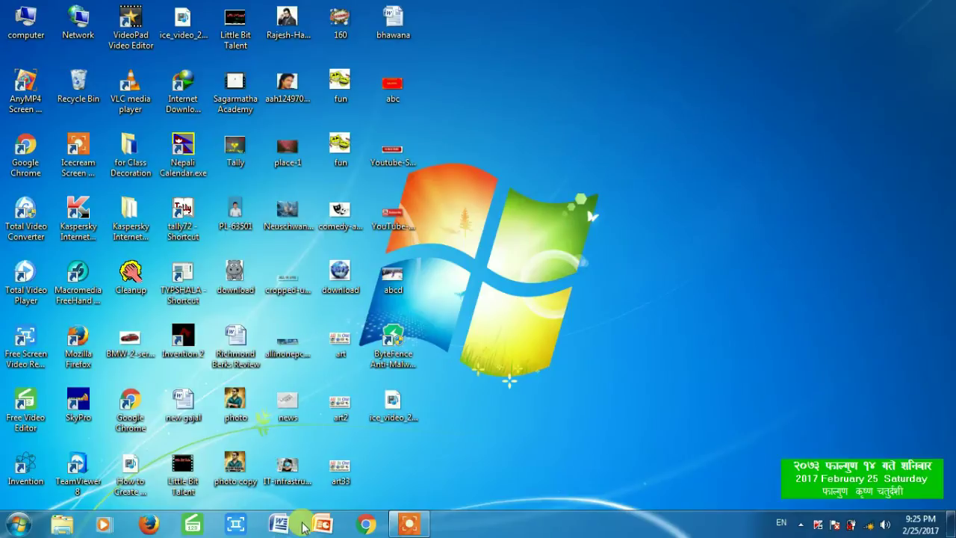
pyautogui.click(269, 527)
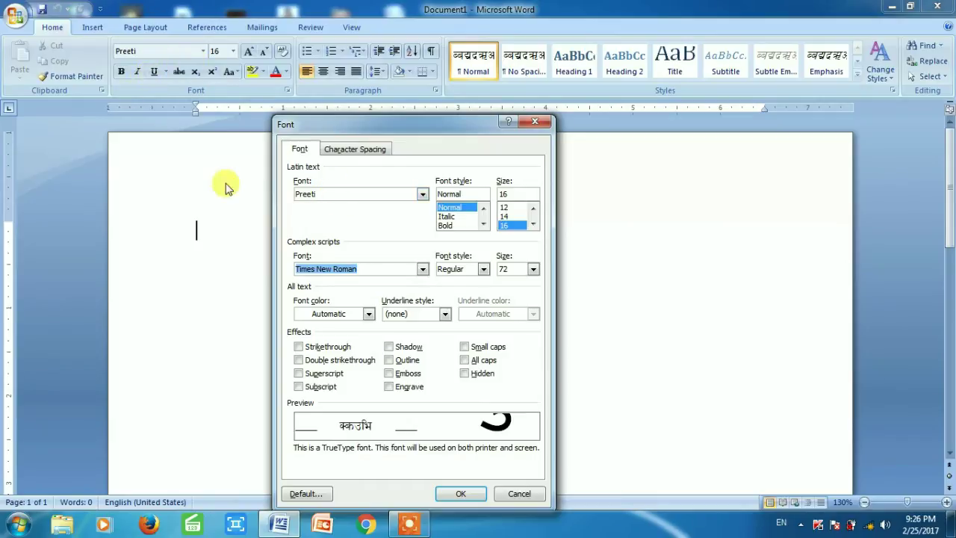
# Make Calibri the default Latin text font for all new documents based on the Normal template
pyautogui.doubleClick(306, 193)
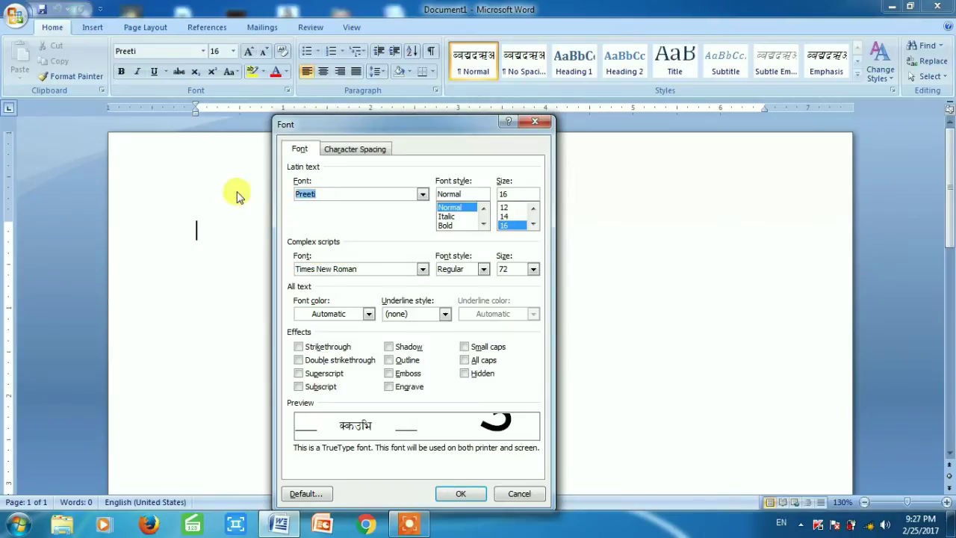
pyautogui.write('cal')
pyautogui.press('Down')
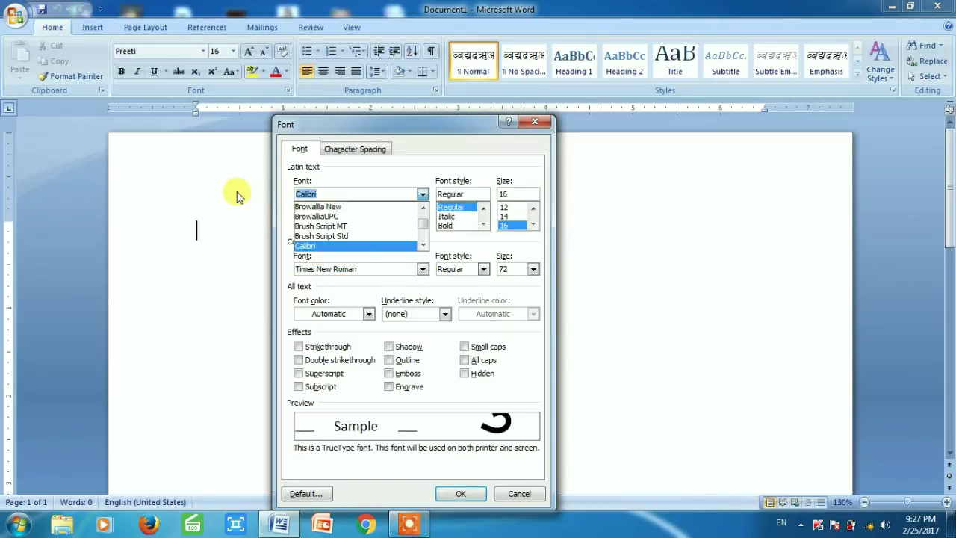
pyautogui.click(306, 245)
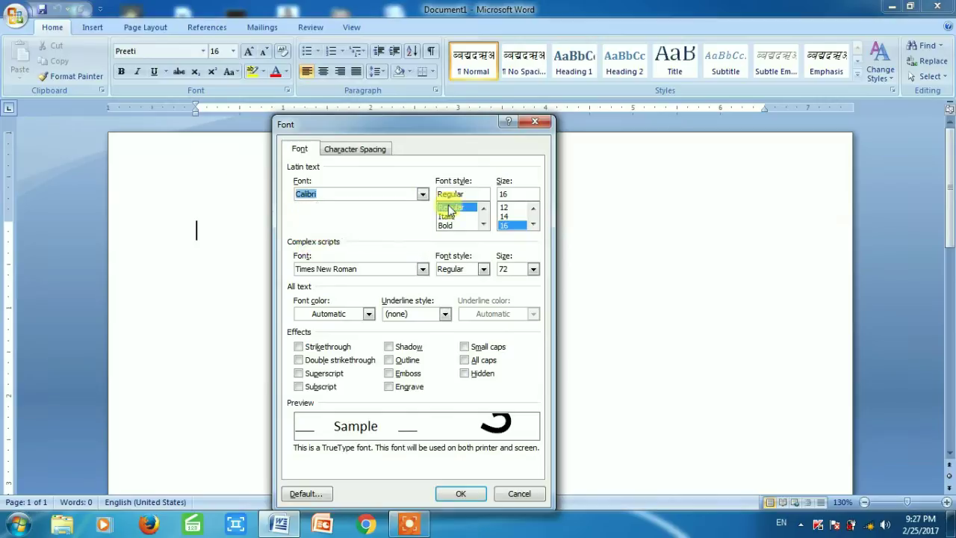
pyautogui.click(302, 495)
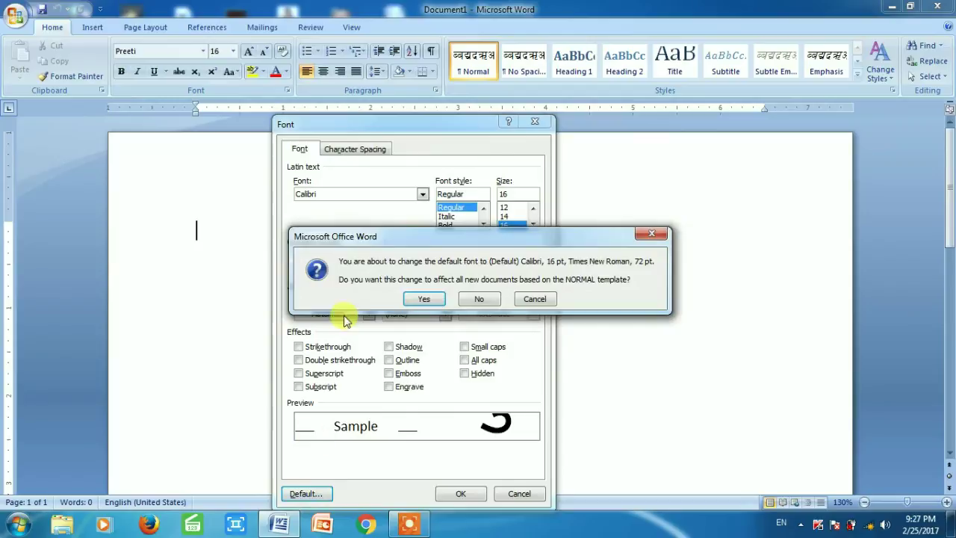
pyautogui.click(416, 300)
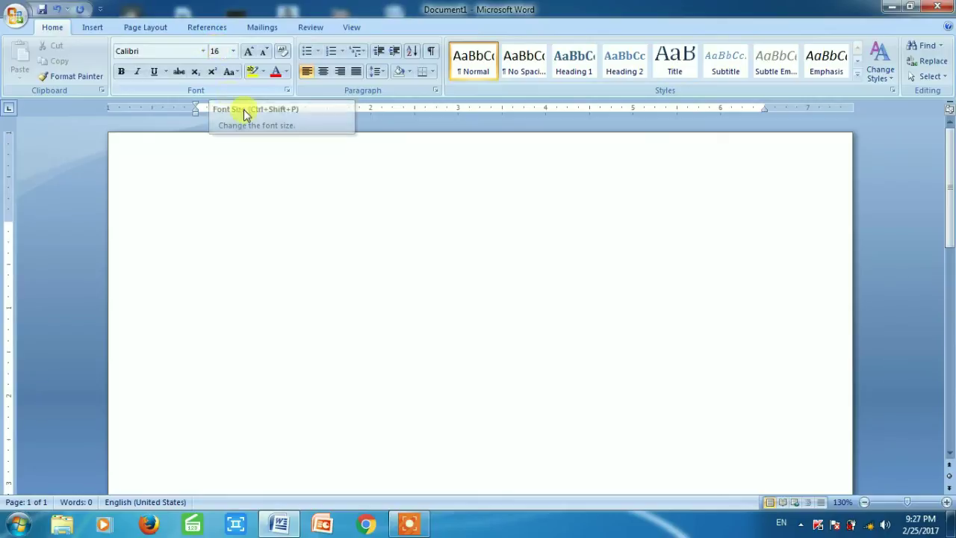
# Close the blank document without saving it and restart Word with a new blank document
pyautogui.click(937, 6)
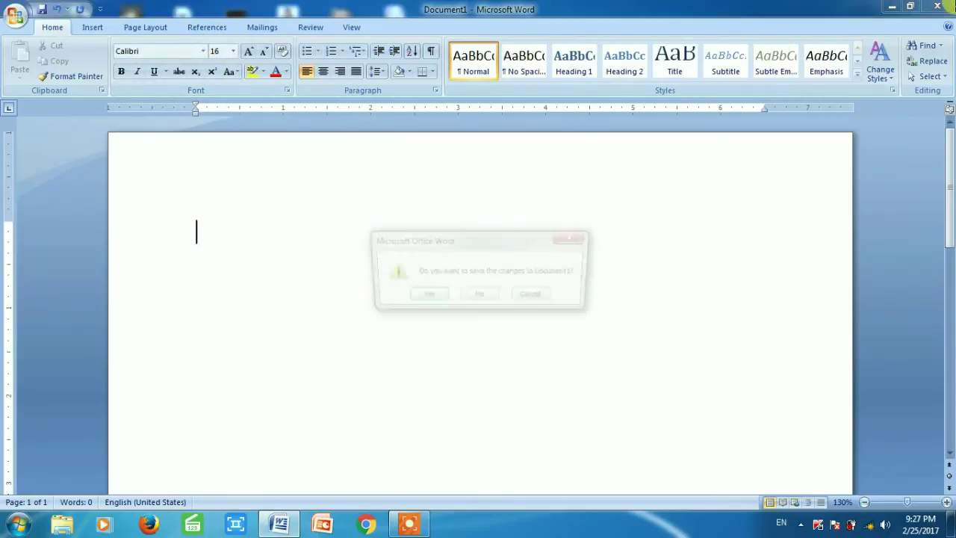
pyautogui.click(492, 295)
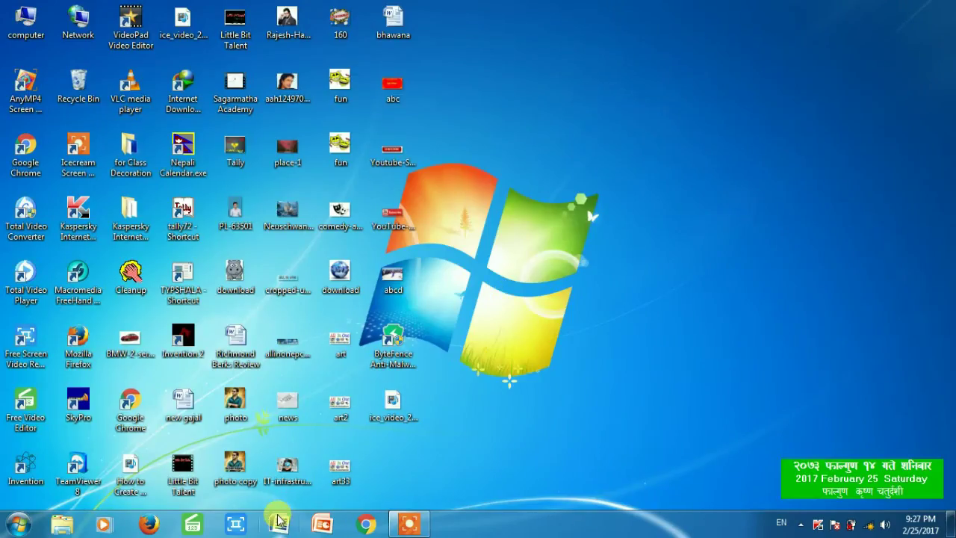
pyautogui.click(277, 521)
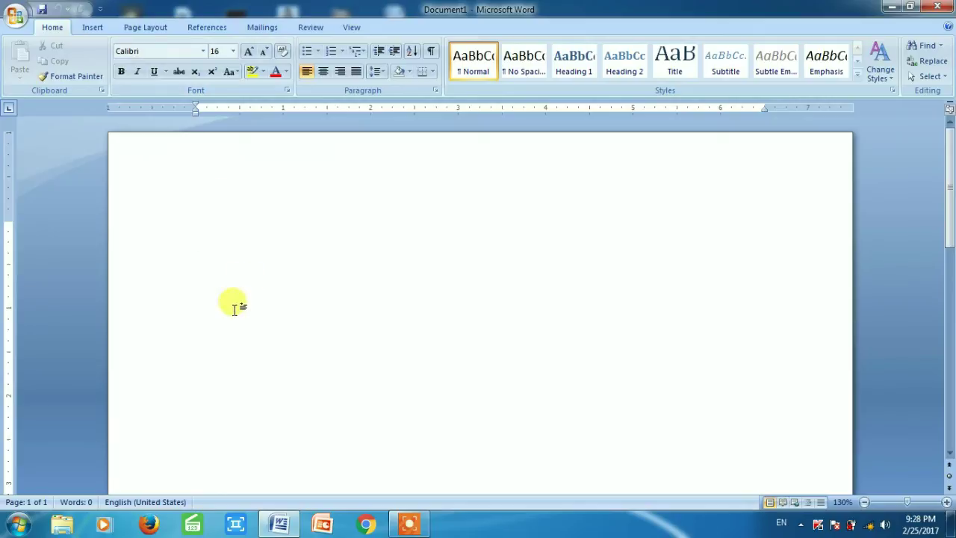
# Start recording a macro named Macro1, stored for all documents, and assign it the keyboard shortcut Alt+N
pyautogui.click(347, 30)
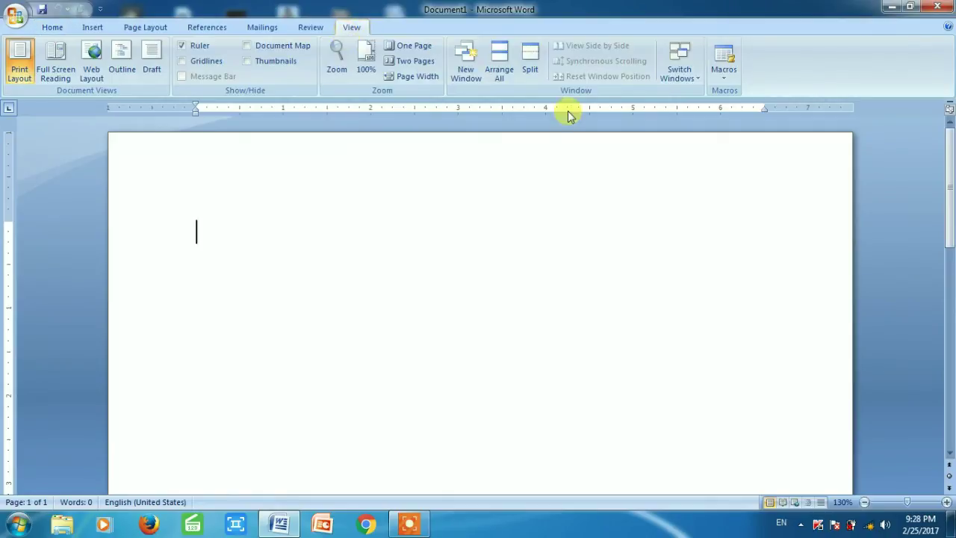
pyautogui.click(723, 78)
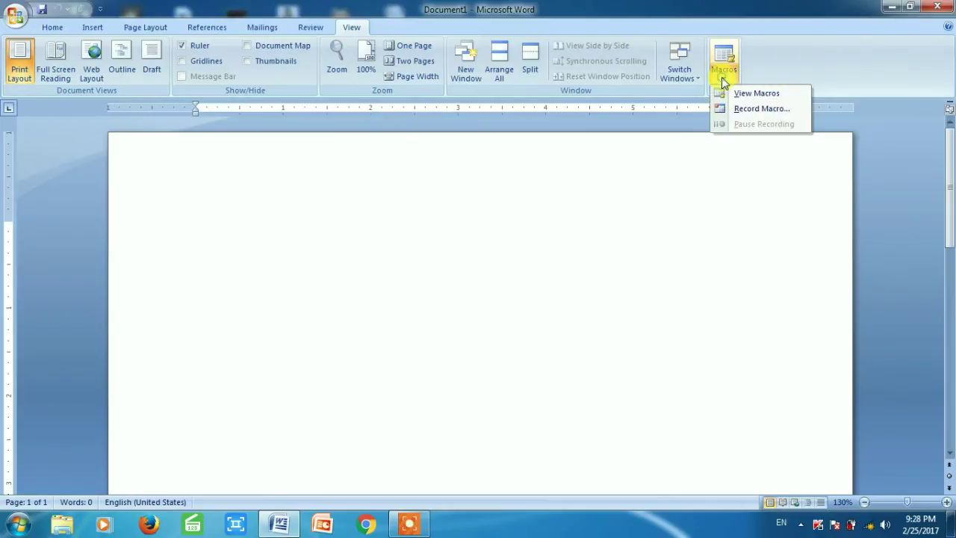
pyautogui.click(760, 112)
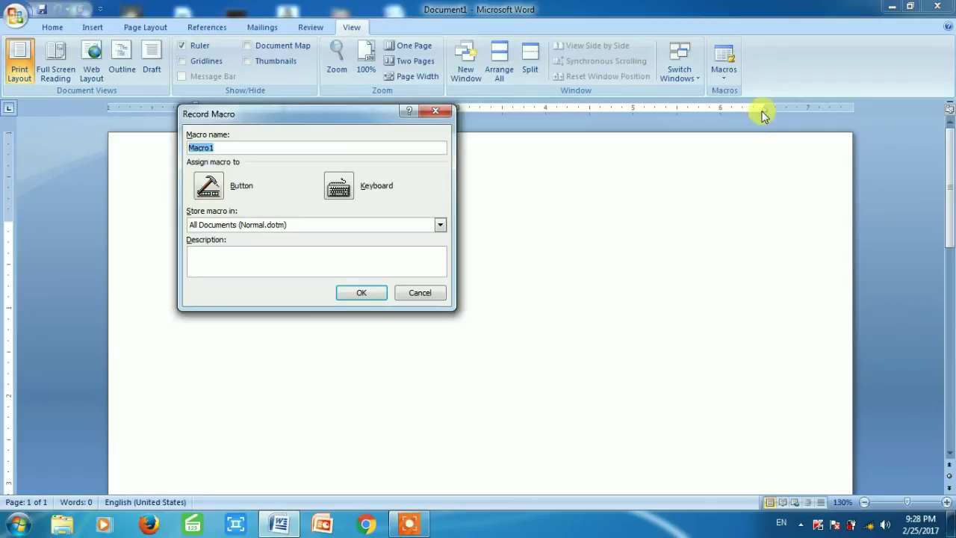
pyautogui.click(343, 191)
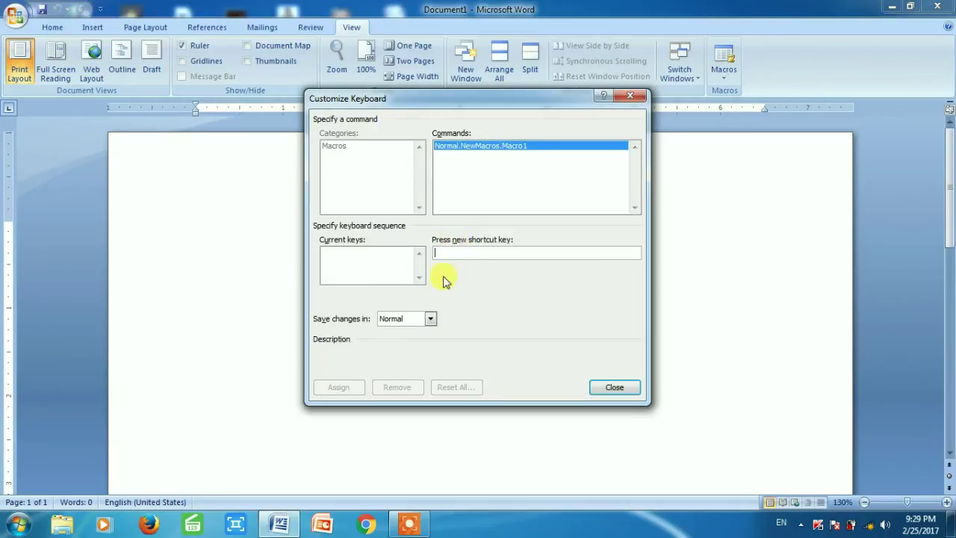
pyautogui.hotkey('alt', 'n')
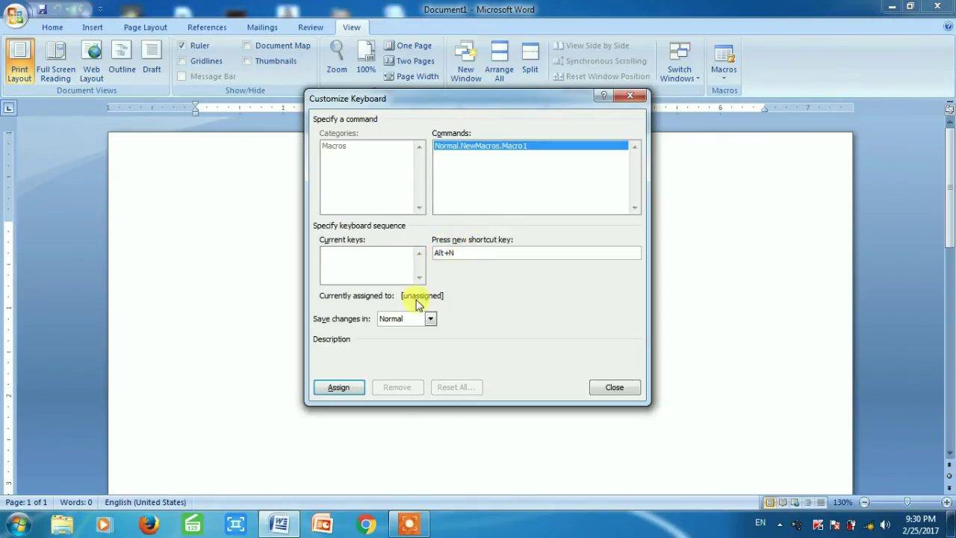
pyautogui.click(347, 387)
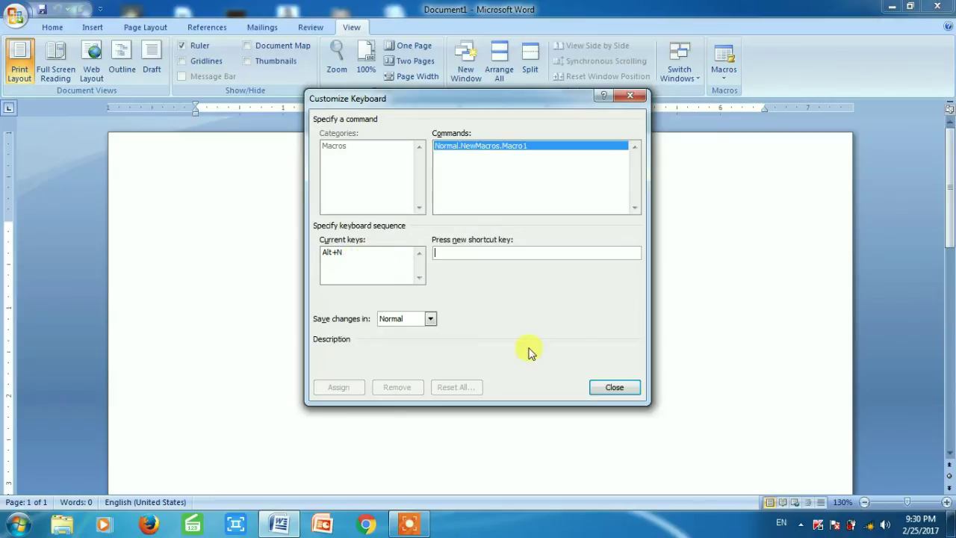
pyautogui.click(614, 386)
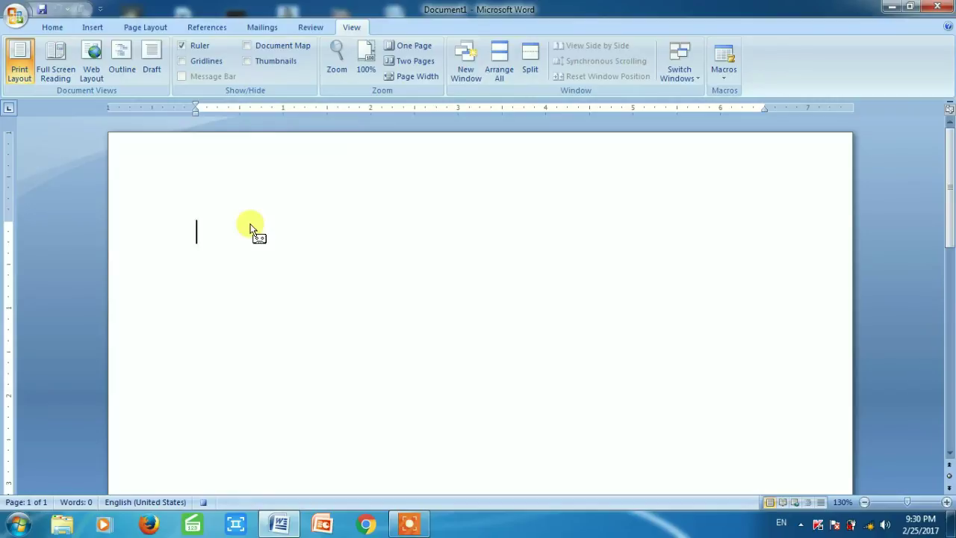
# Set the font to Preeti in the blank document while the macro is recording
pyautogui.click(53, 30)
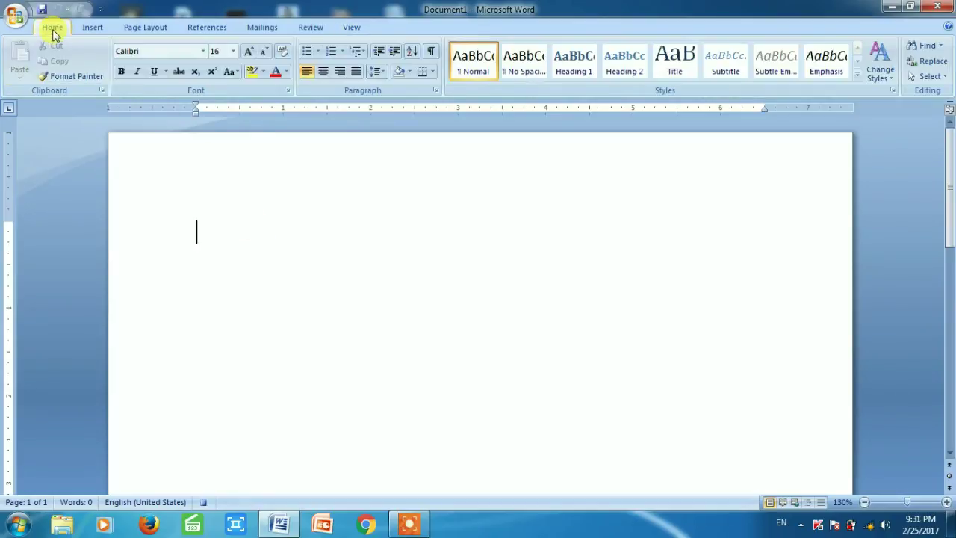
pyautogui.click(137, 52)
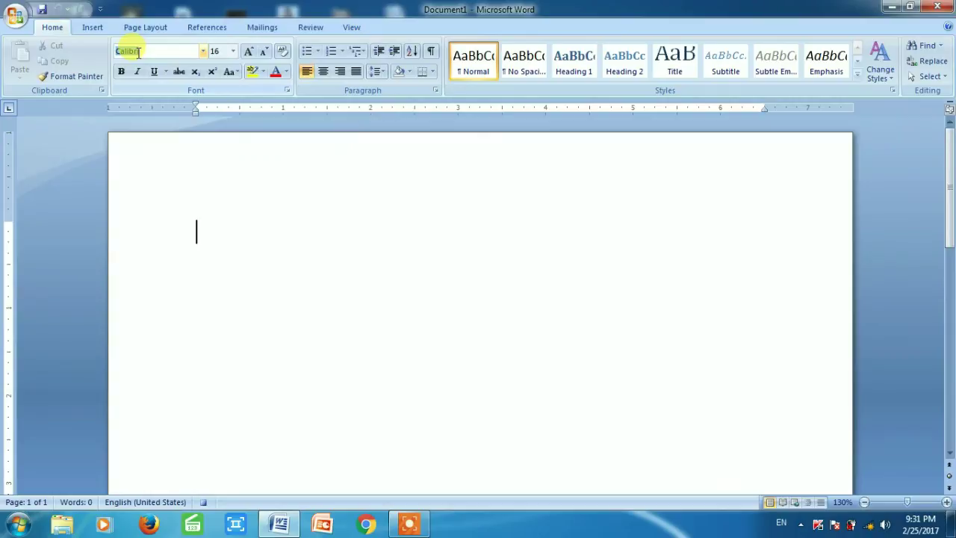
pyautogui.write('Preeti')
pyautogui.press('Return')
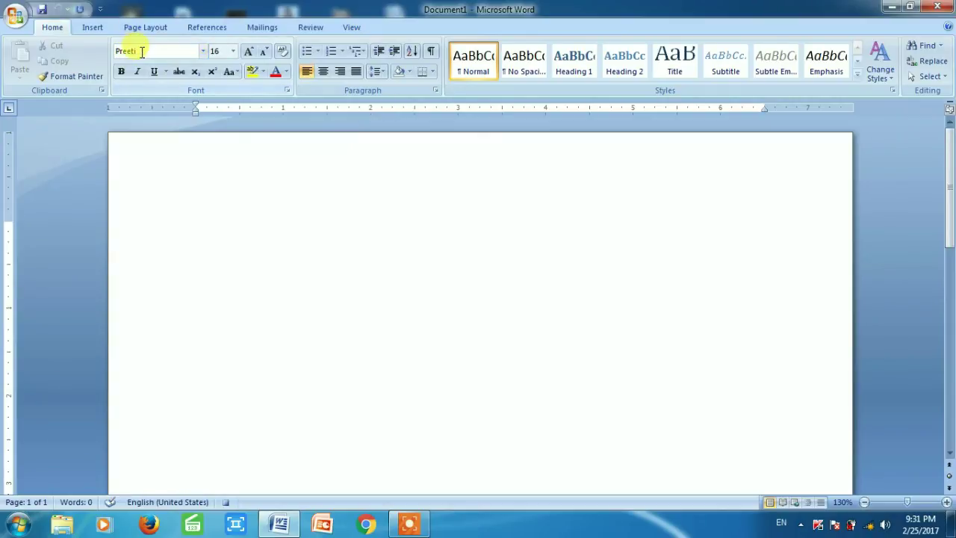
pyautogui.moveTo(142, 58); pyautogui.dragTo(201, 151)
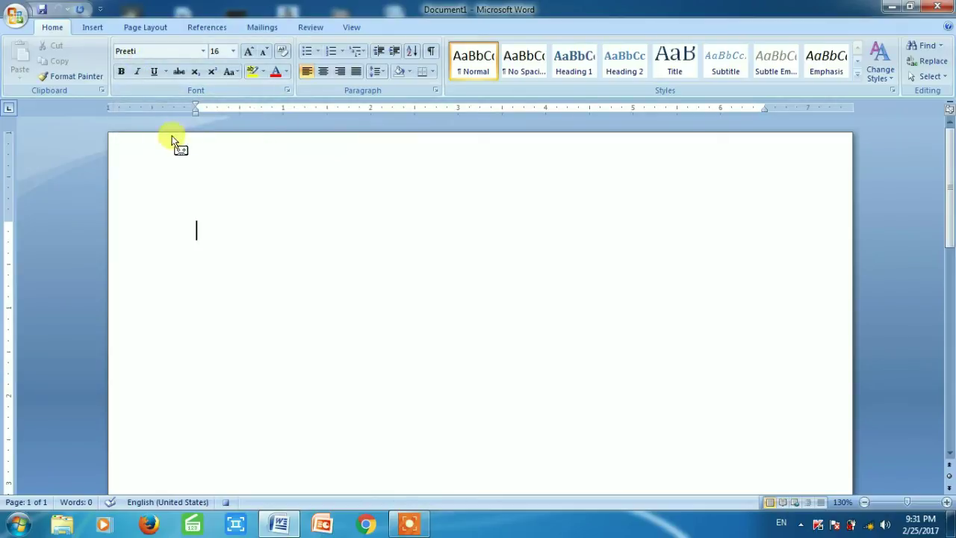
# Stop recording the Preeti font macro and return to the font settings of the blank document
pyautogui.moveTo(148, 151); pyautogui.dragTo(254, 186)
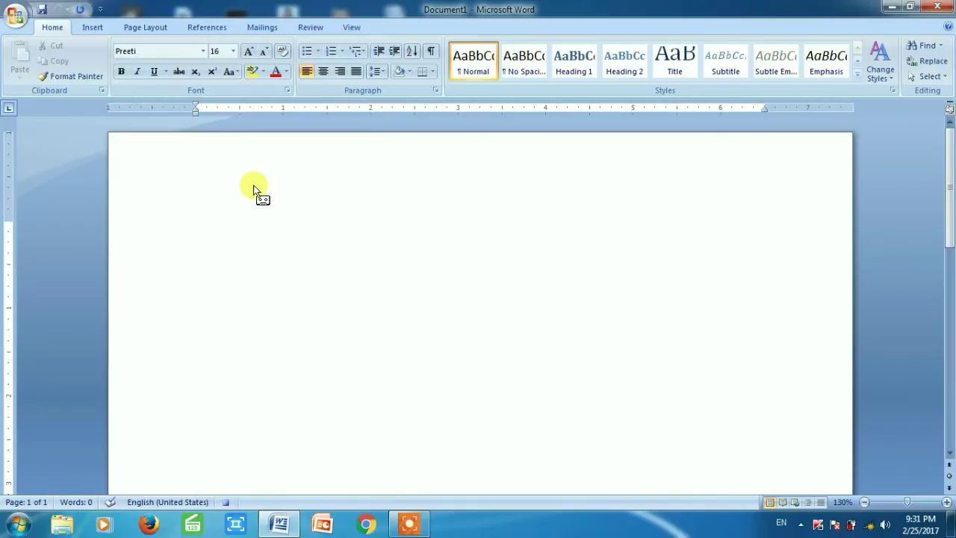
pyautogui.click(351, 26)
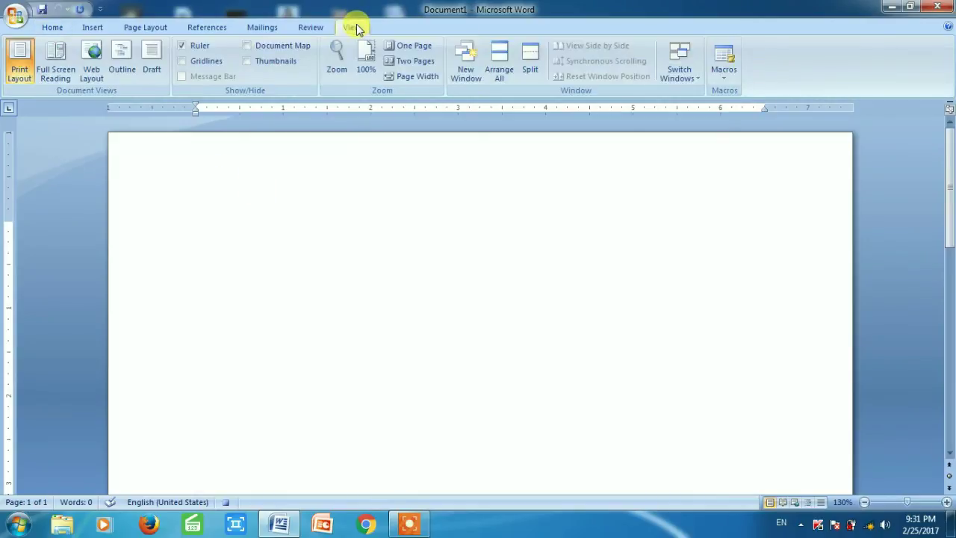
pyautogui.click(722, 78)
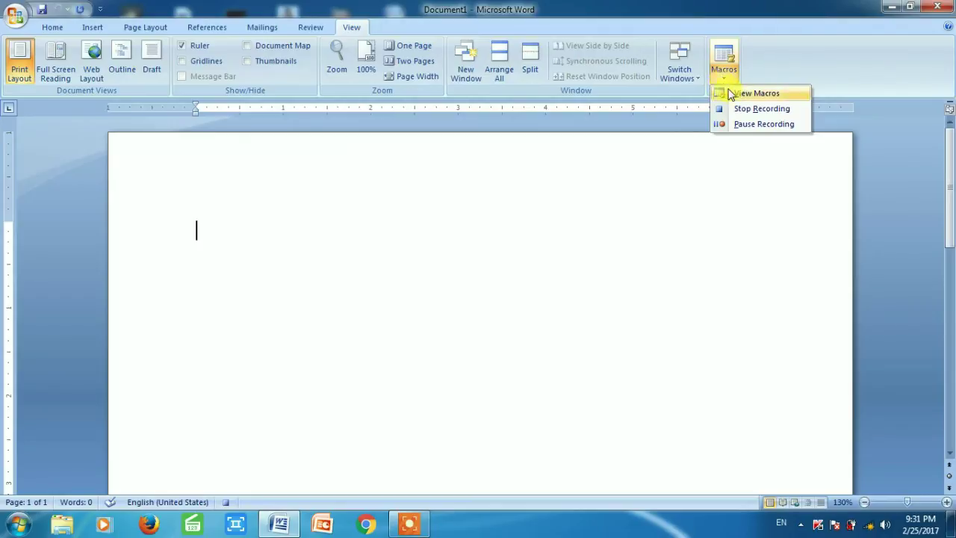
pyautogui.click(742, 114)
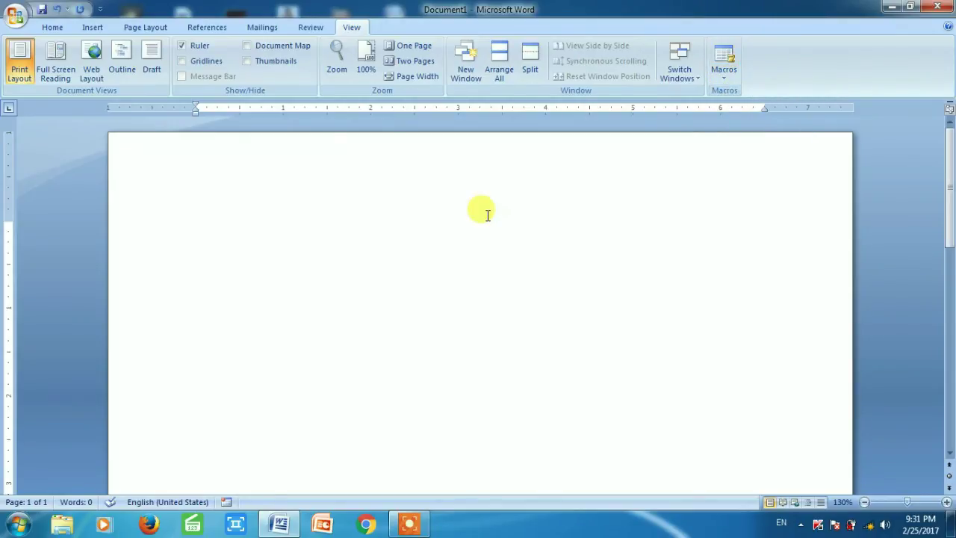
pyautogui.click(51, 27)
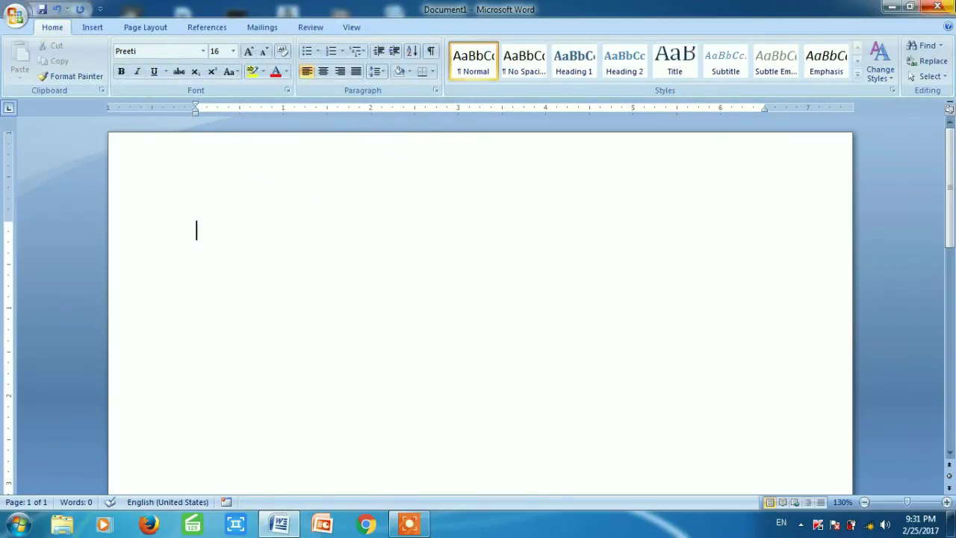
# Close the document without saving it, refresh the desktop, and restart Word with a new blank document
pyautogui.click(937, 6)
pyautogui.click(481, 300)
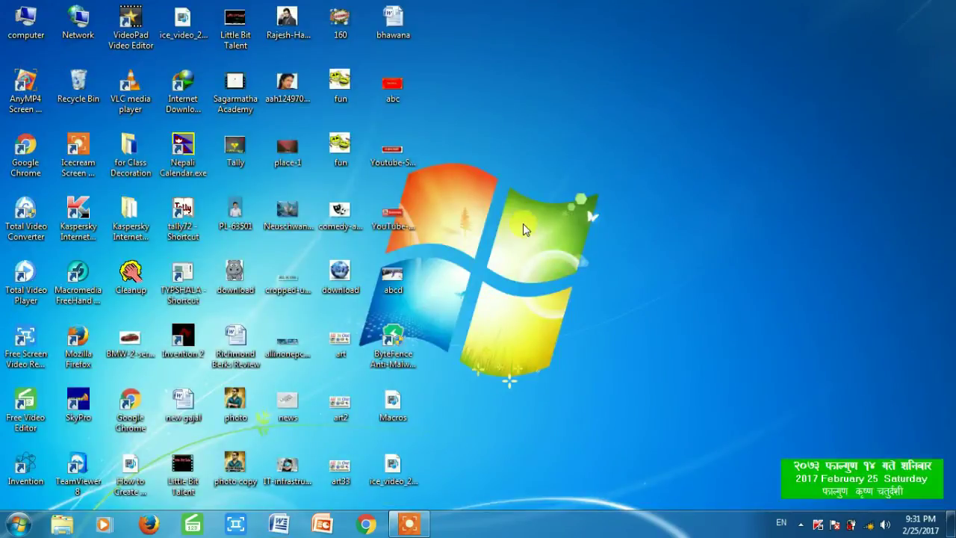
pyautogui.rightClick(522, 223)
pyautogui.click(575, 264)
pyautogui.click(283, 522)
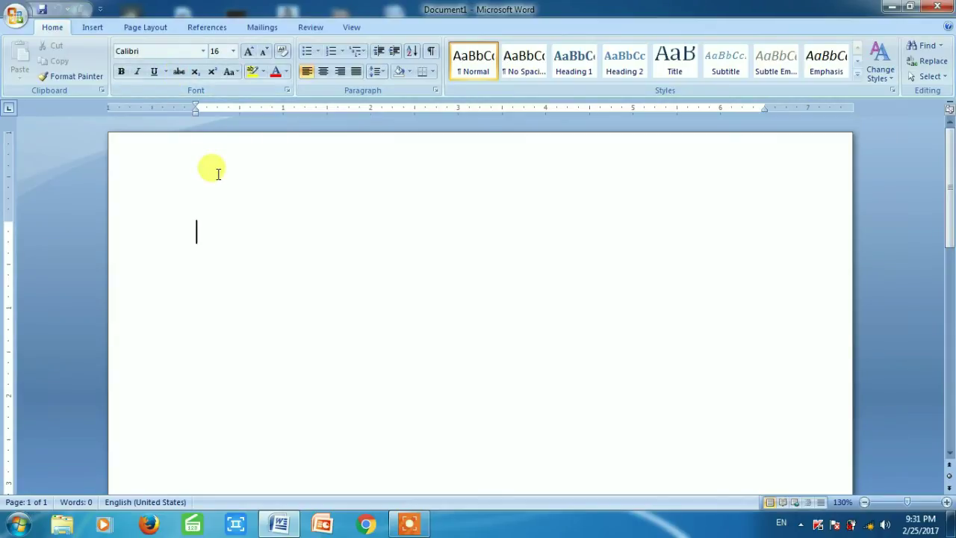
# Enter about one and a half lines of random Latin sample text in Calibri, beginning with "Zsl;dkgfsfkldgjk"
pyautogui.write('Zsl;dkgfsfkldgjkdfkjdlfkl;ffkdl')
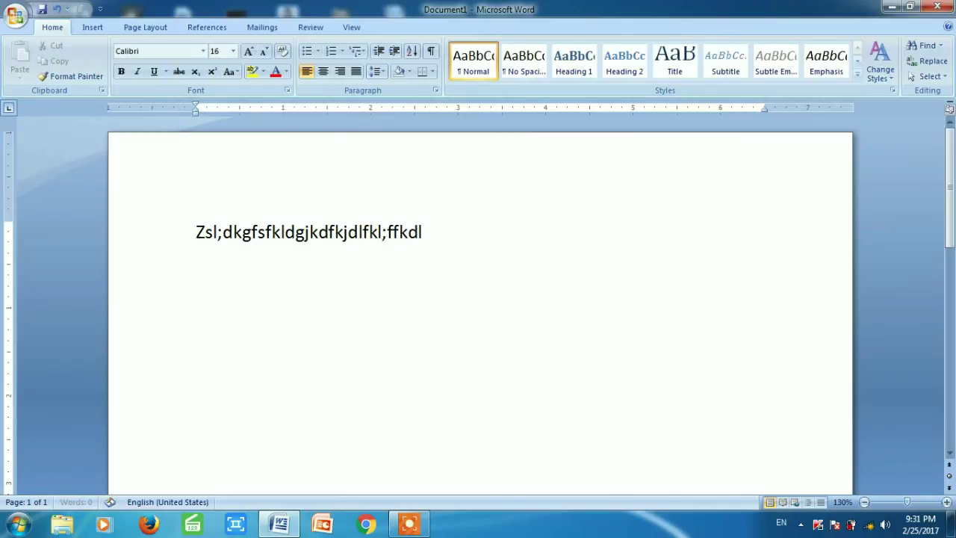
pyautogui.write('fkdlfkdl;fksdlk;fjsdkfjdslkf')
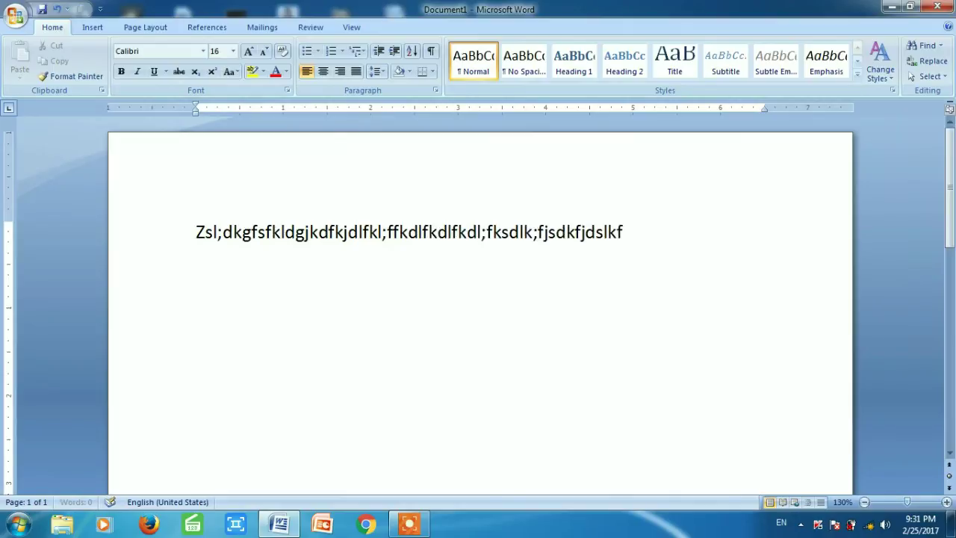
pyautogui.write('dkfjlsdkfjsdkfjsdklflkasdjl')
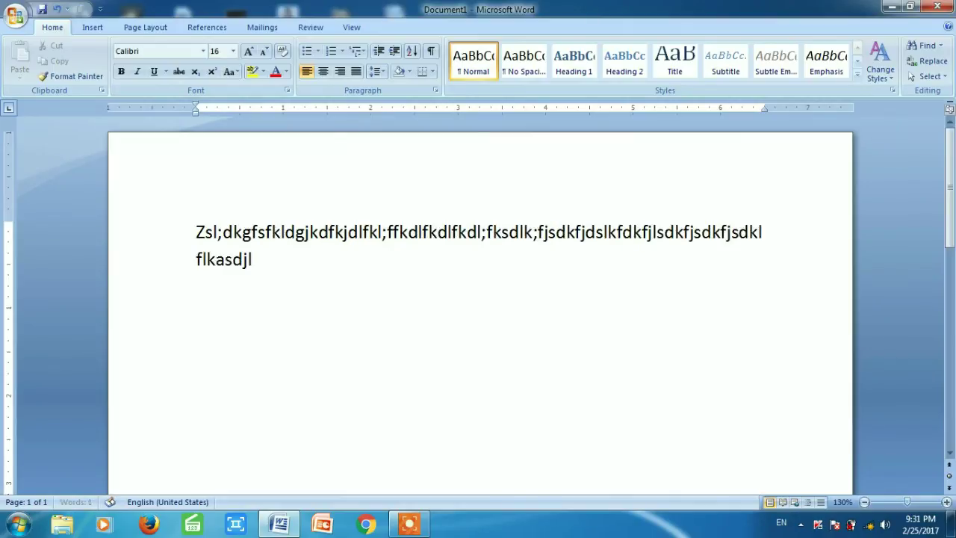
# Run the recorded macro to switch to Preeti and continue the paragraph with random Nepali sample text onto the third line
pyautogui.hotkey('alt', 'p')
pyautogui.write('sdflkjdsl;f')
pyautogui.write('sd;flkdsl;fkdl;f')
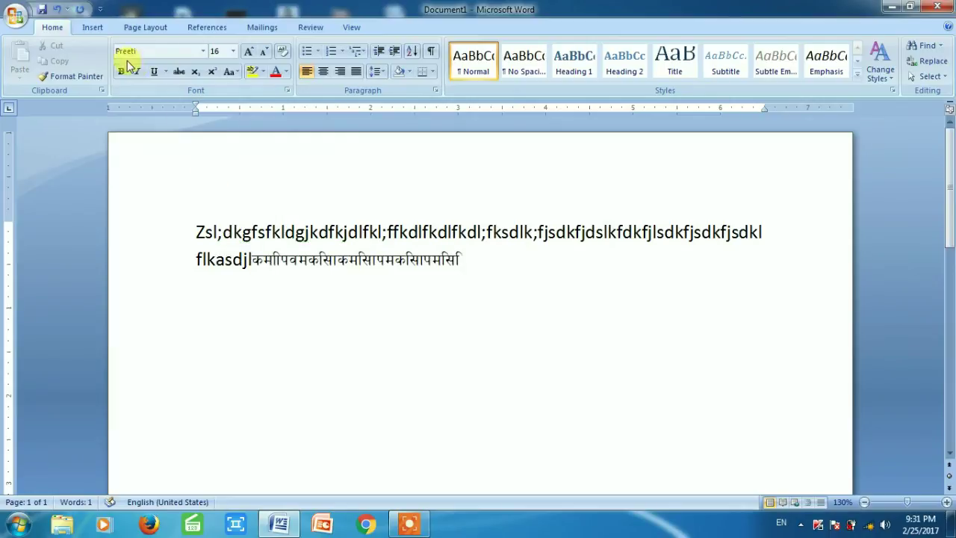
pyautogui.write('ldlgfkLsl;dfksdl;fsdl;fs')
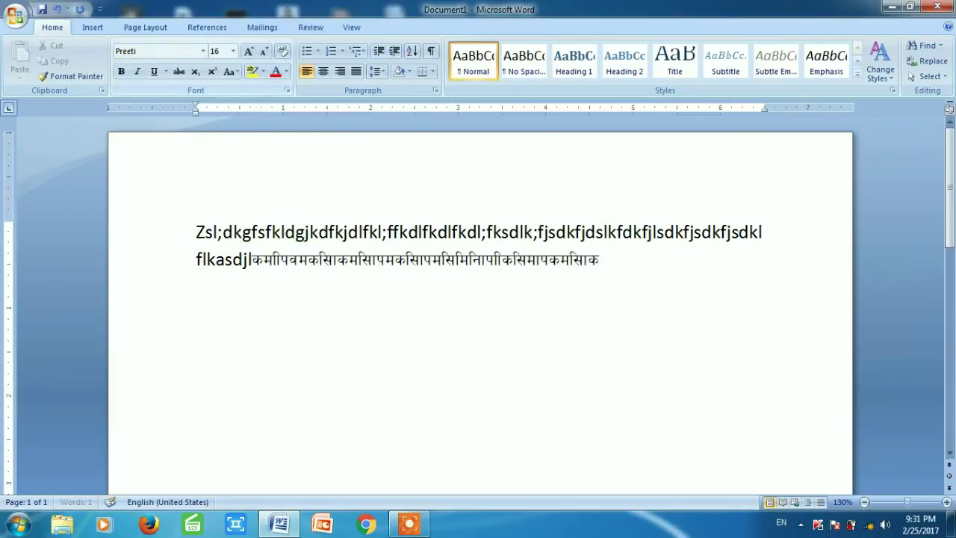
pyautogui.write('dl;fsdl;fsdfLsdjfdkfllllllllll')
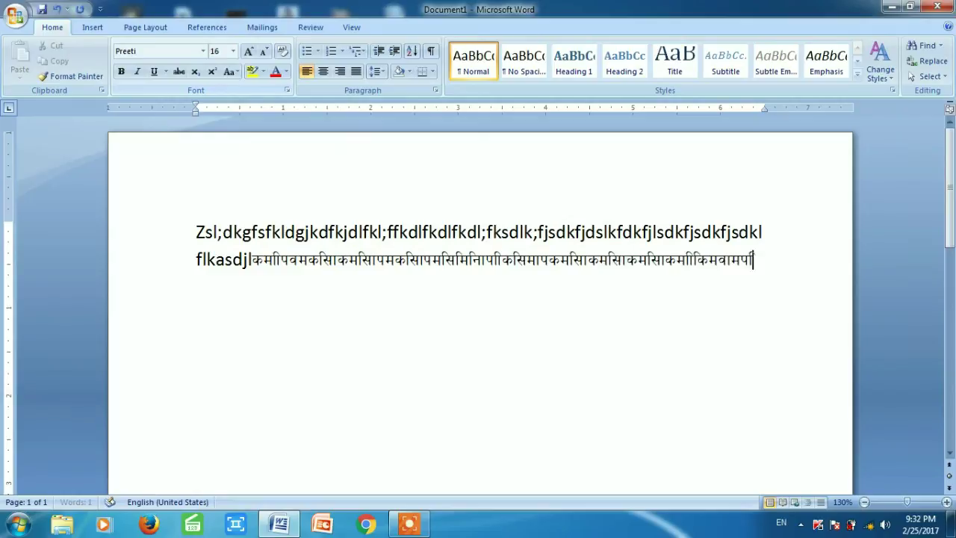
pyautogui.write('lllll')
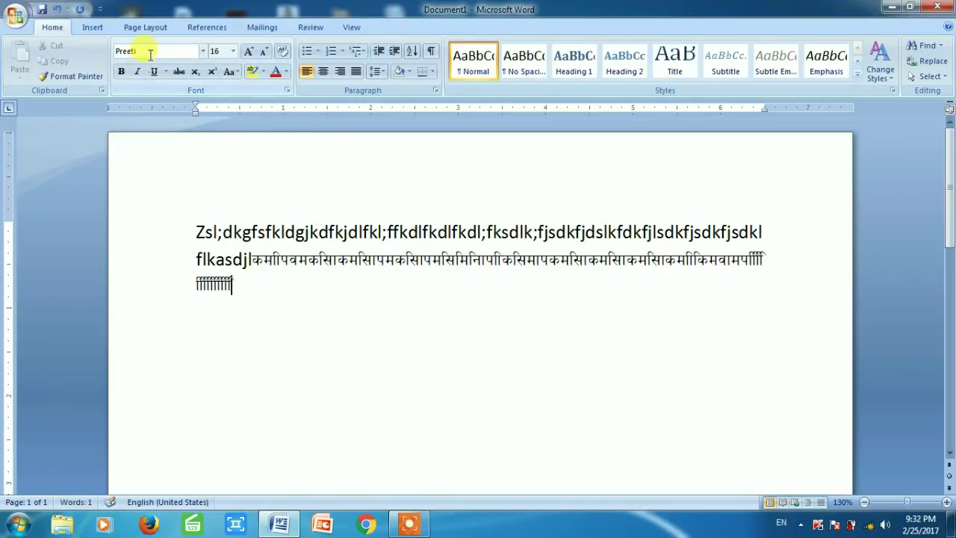
# Reset the font to default Calibri for a run of random Latin text, and use the macro to continue in Preeti with Nepali text
pyautogui.hotkey('ctrl', 'space')
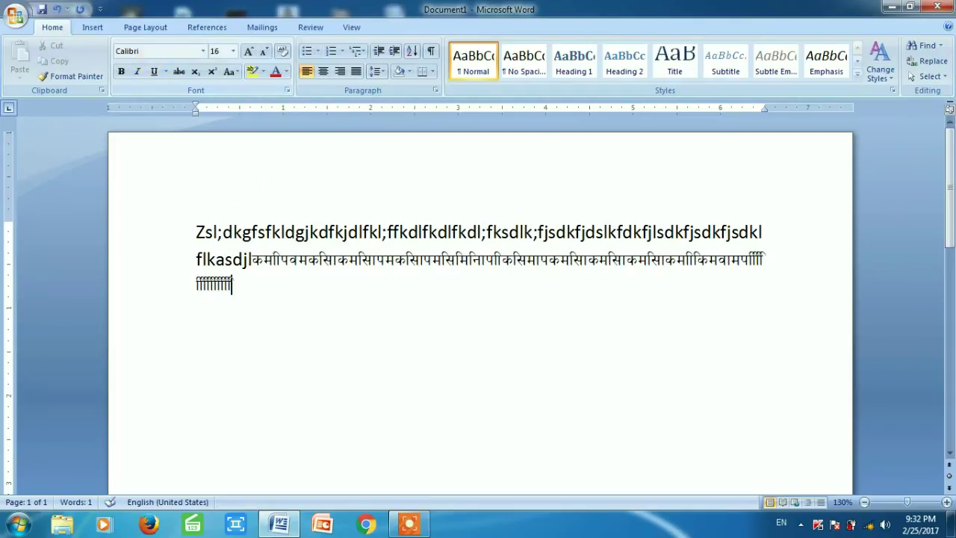
pyautogui.write('sdlfkjsdlfkjsdflksjdflksdfjsdklfjsdklfjsdlkfj')
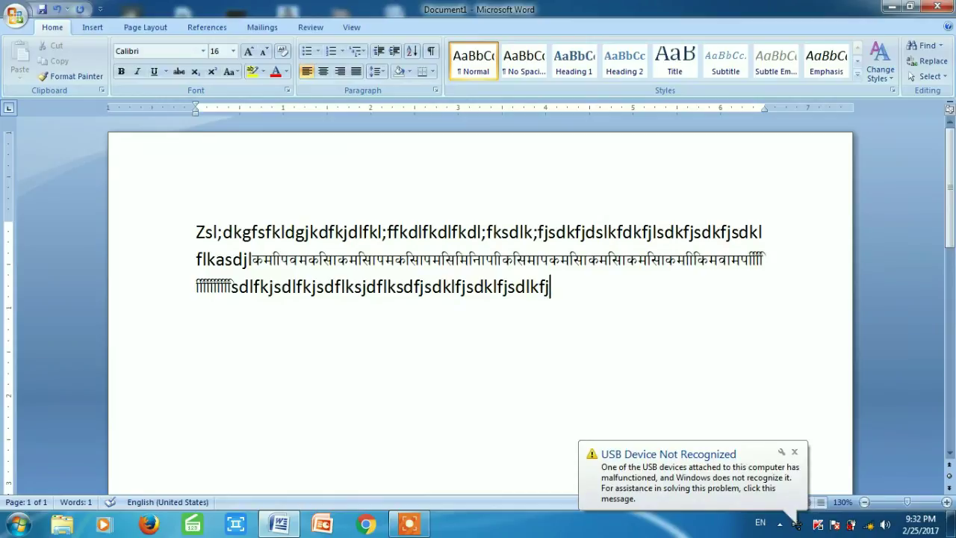
pyautogui.hotkey('alt', 'p')
pyautogui.write('sdlgfksdl;jdfljsdkfljdkflj')
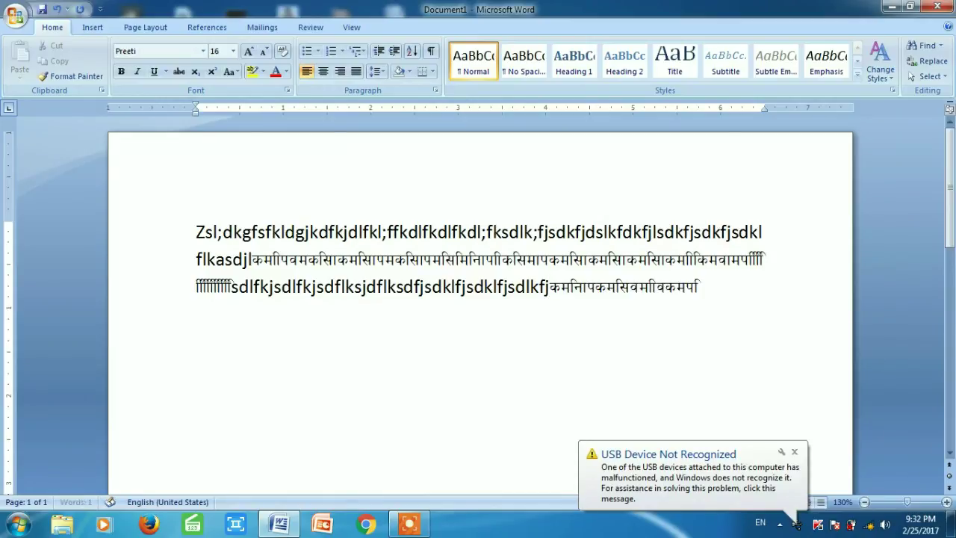
pyautogui.write('asdkfljasdkl')
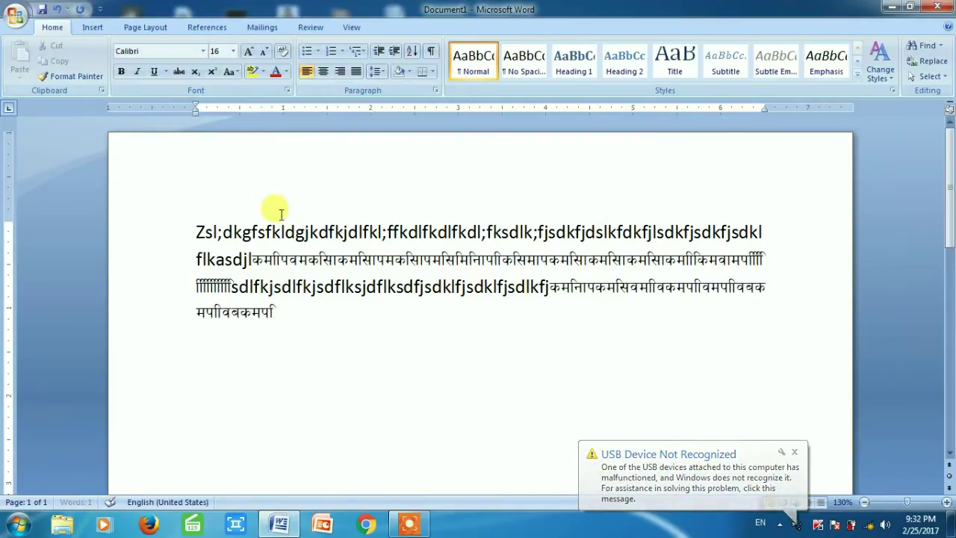
# Reset the font to the default Calibri and add the sample text "zadklsfjasdklfjdsklfjkfjkldfjksdj" at the end of the paragraph
pyautogui.hotkey('alt', 'c')
pyautogui.write('zadklsfjasdklfjdsklfjkfjkldfjksdj')
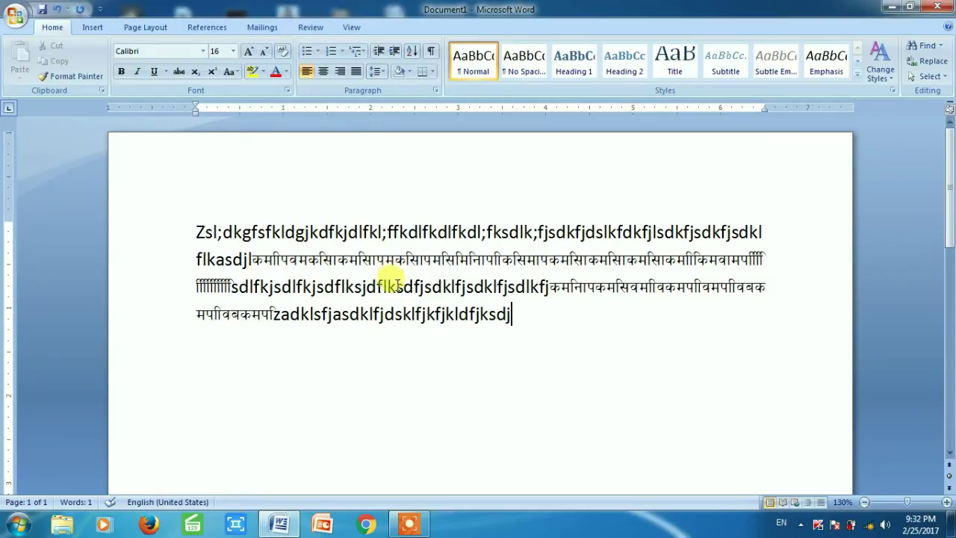
pyautogui.click(407, 525)
pyautogui.click(499, 501)
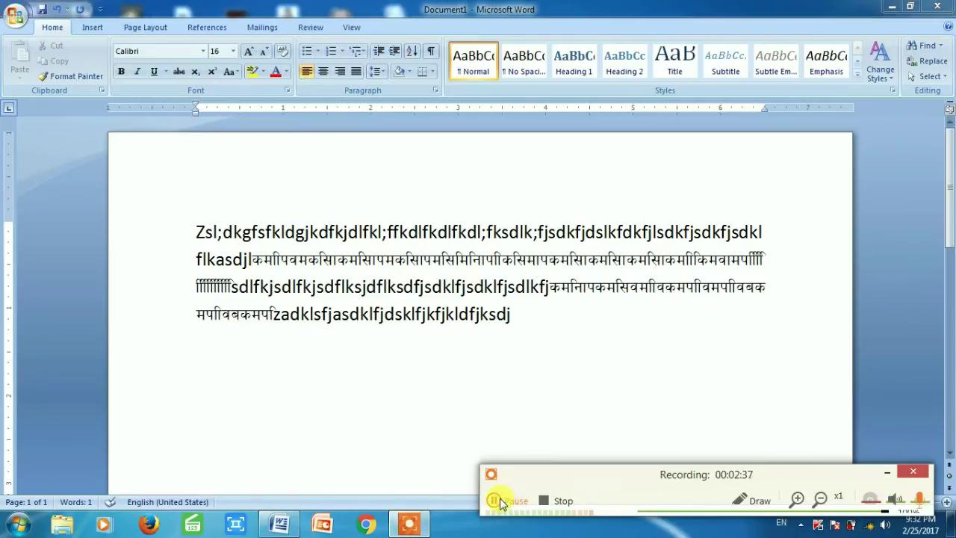